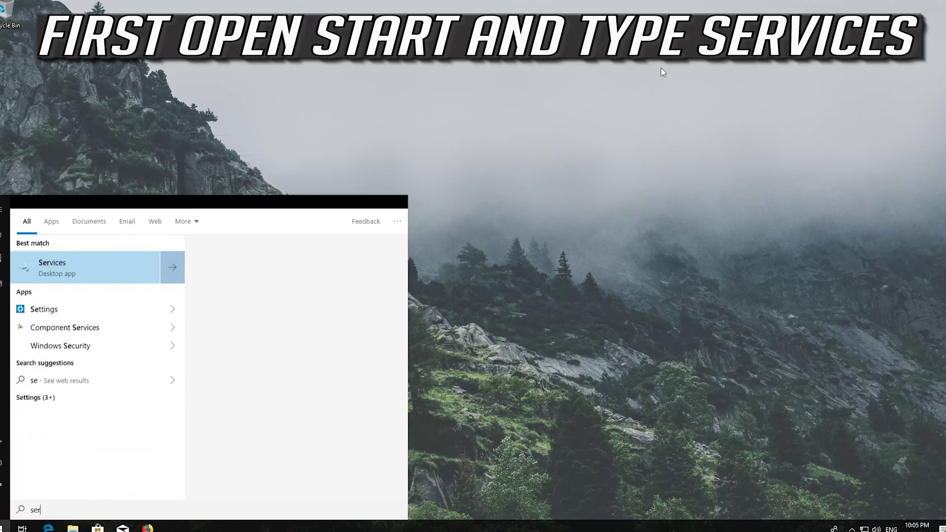
Search Windows for 'services' and launch the Services app.
text(es)
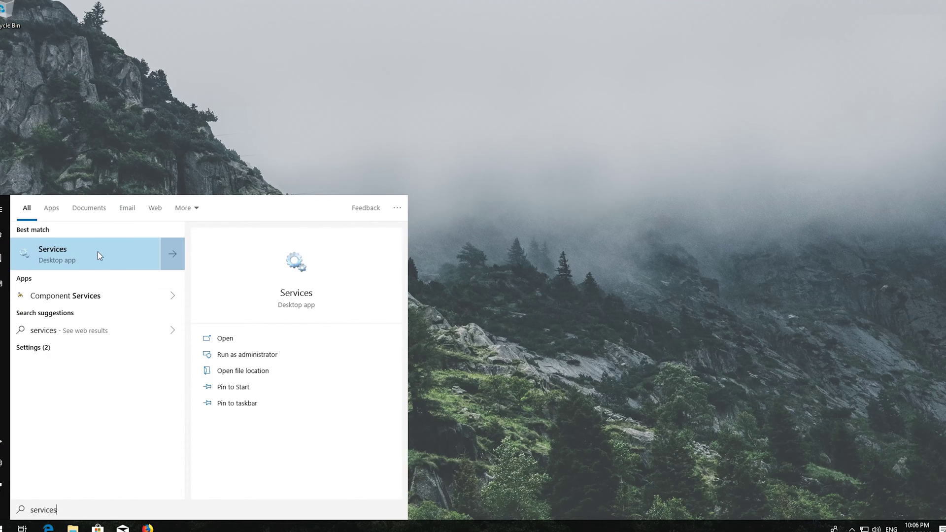
click(97, 253)
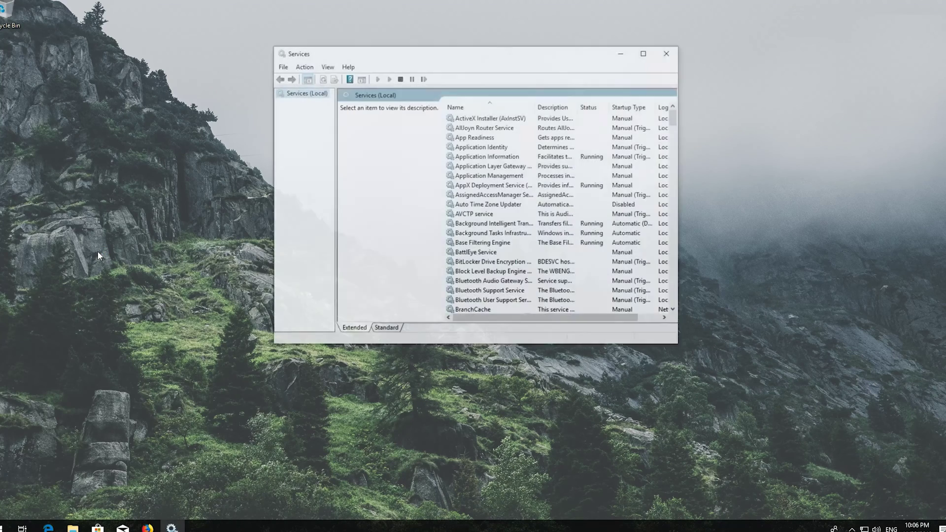
Scroll down the services list and select the Windows Update service.
click(453, 216)
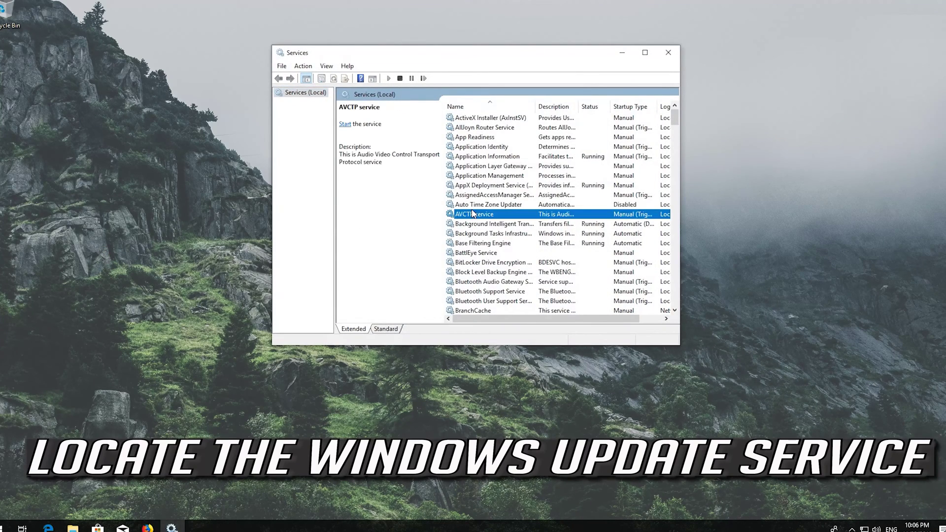
scroll(473, 214, down, 20)
scroll(473, 214, down, 20)
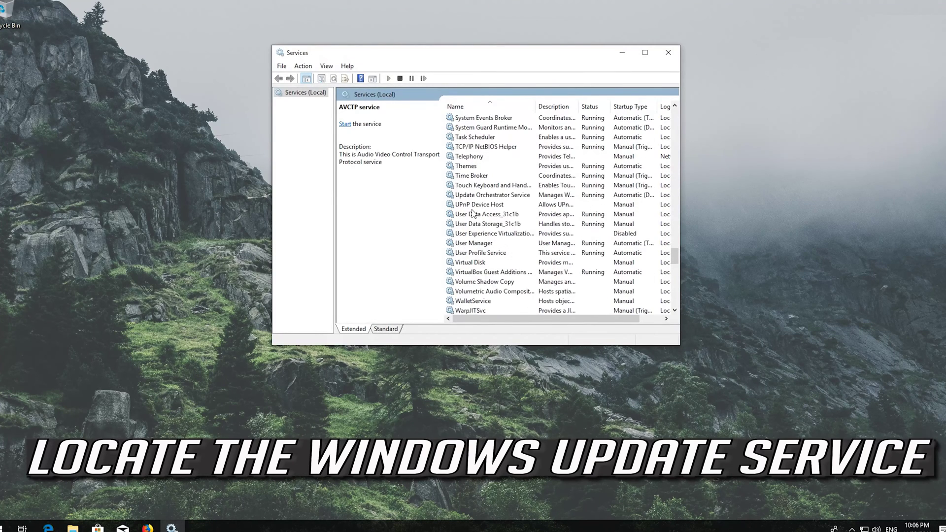
scroll(473, 213, down, 5)
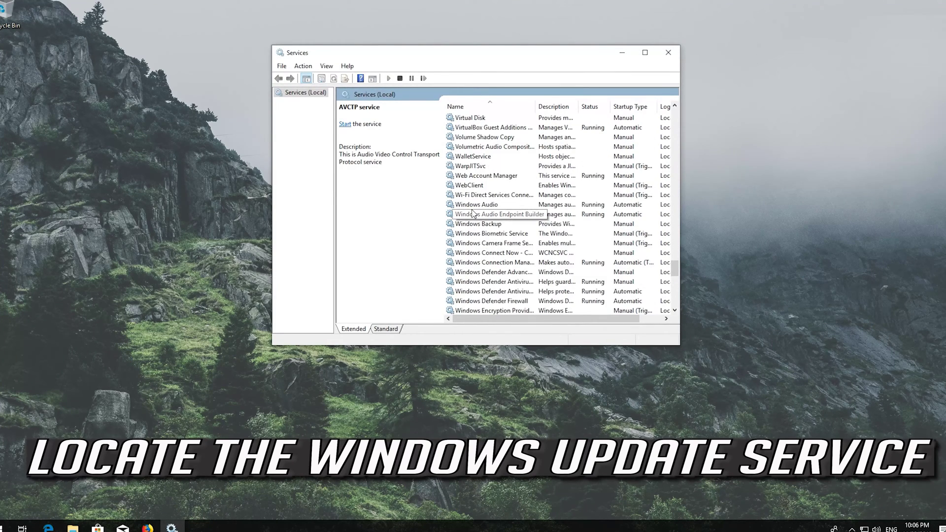
scroll(473, 214, down, 10)
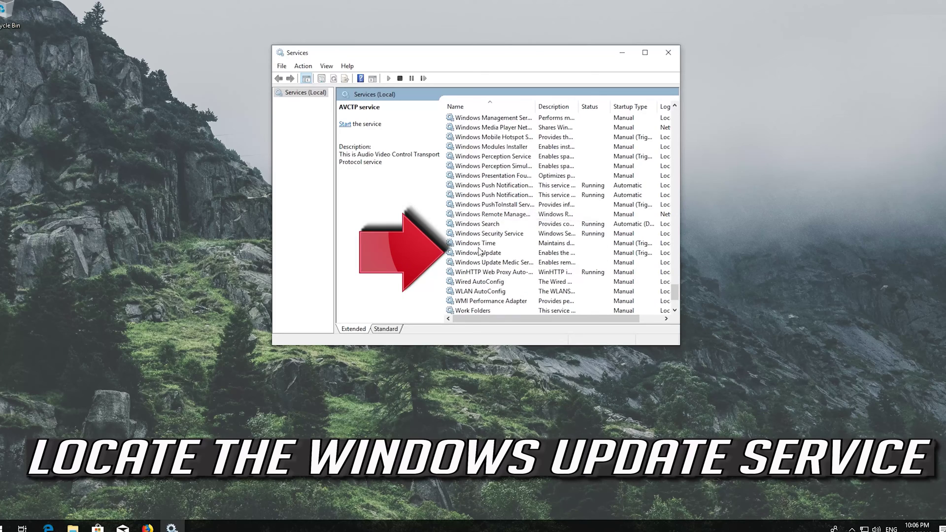
click(479, 252)
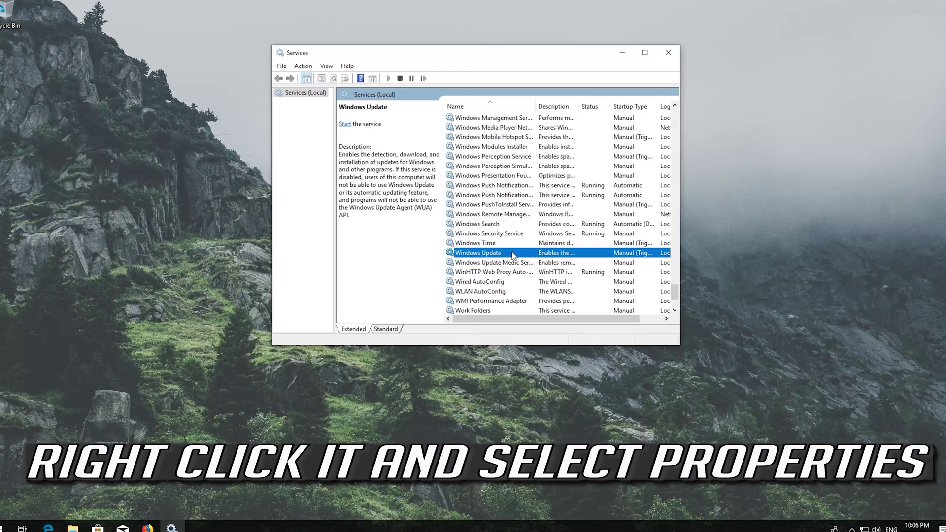
Set Windows Update's startup type to Automatic in its Properties, apply it and close the dialog.
right_click(490, 255)
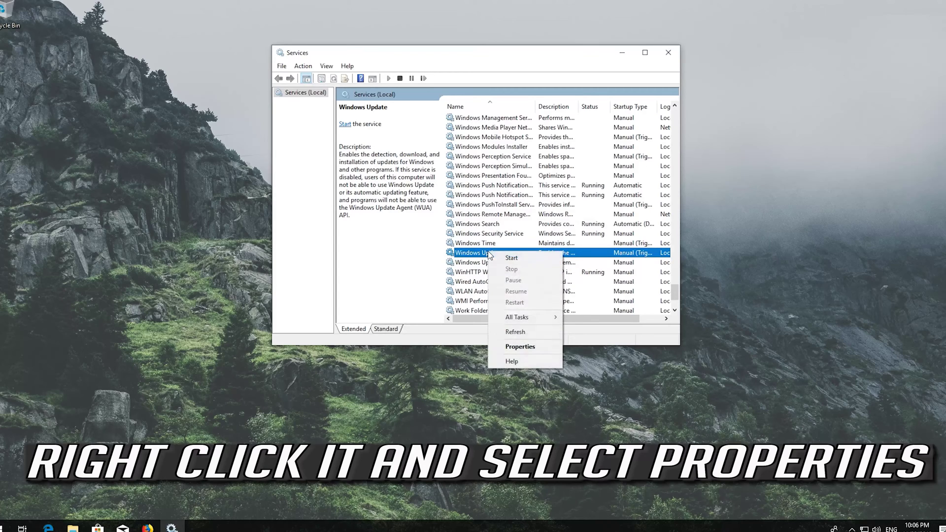
click(521, 347)
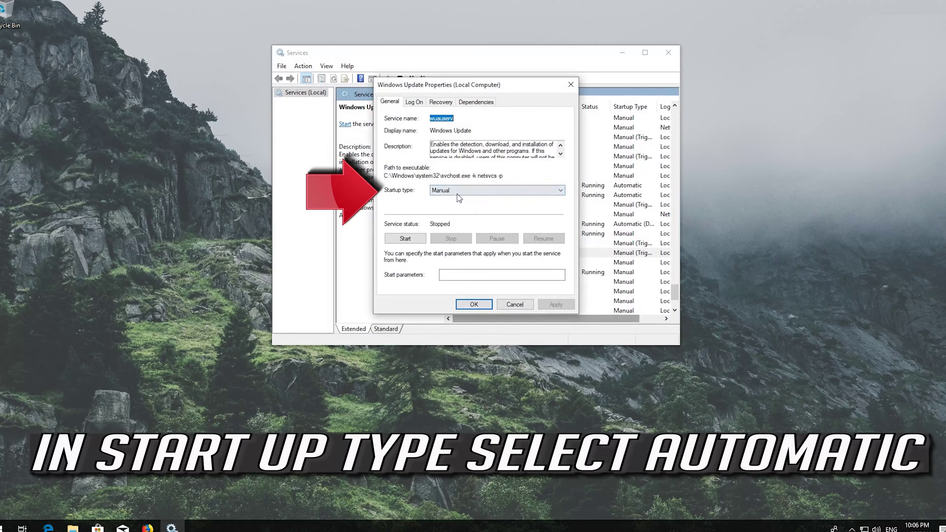
click(491, 191)
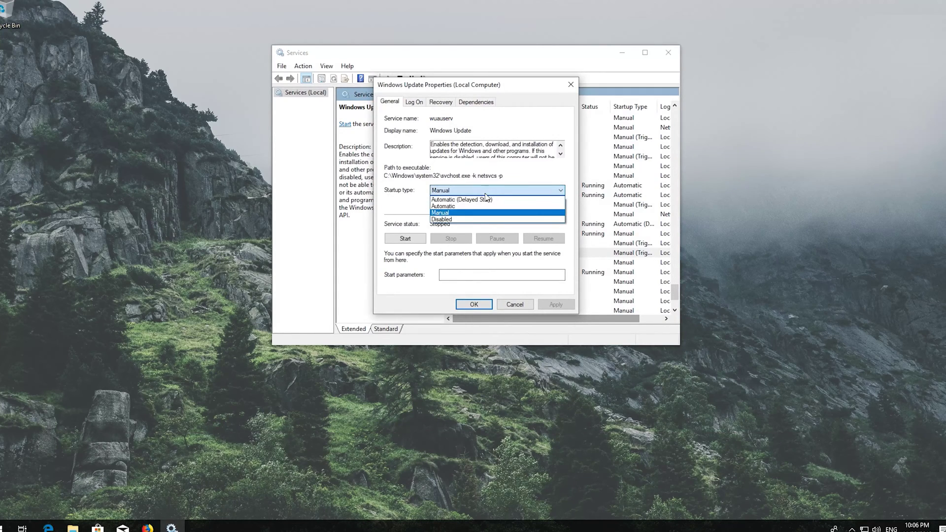
click(467, 205)
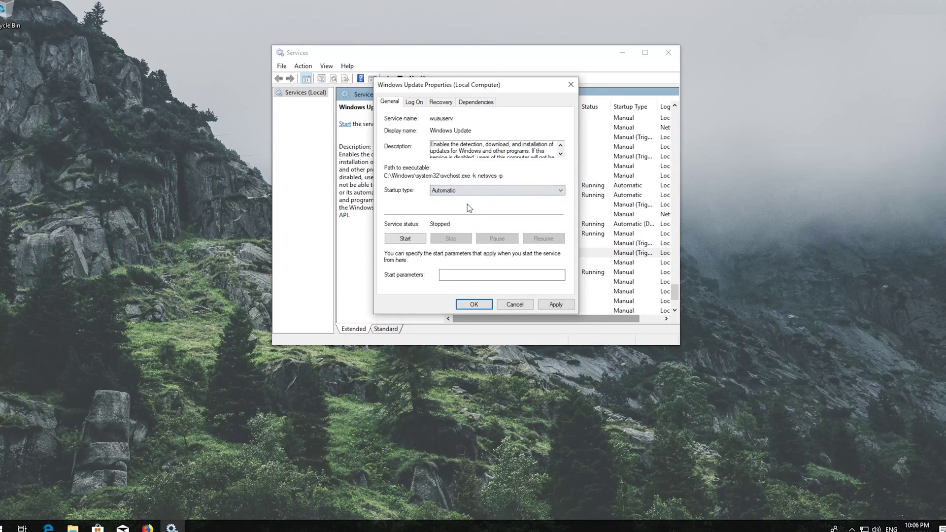
click(560, 305)
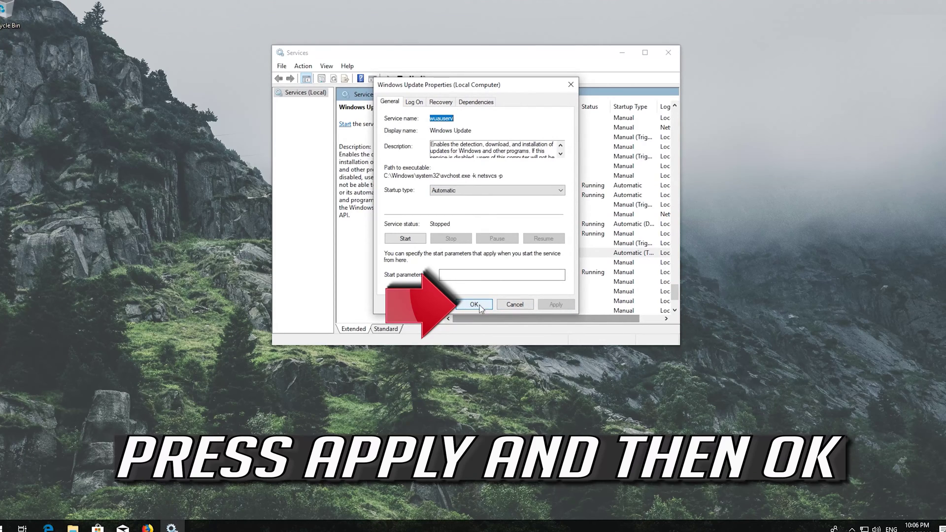
click(474, 305)
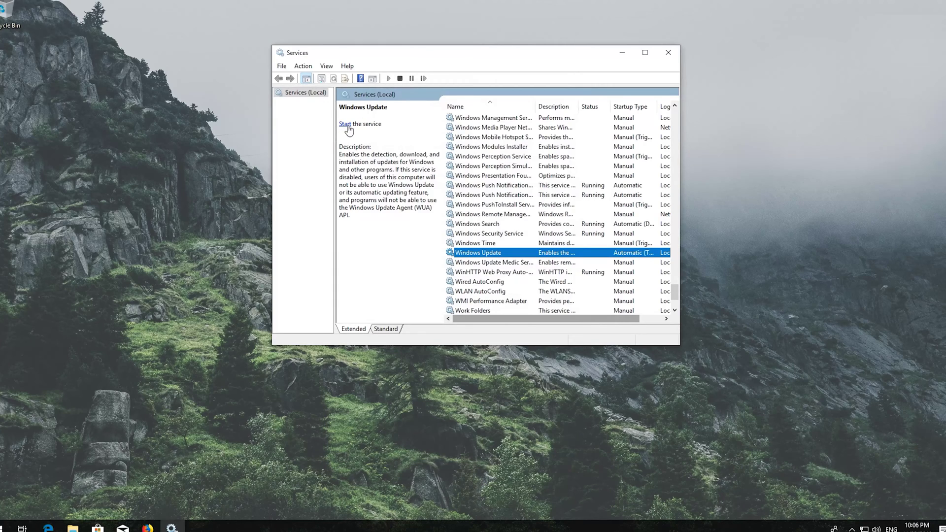
Start and then restart the Windows Update service, then close Services.
click(345, 124)
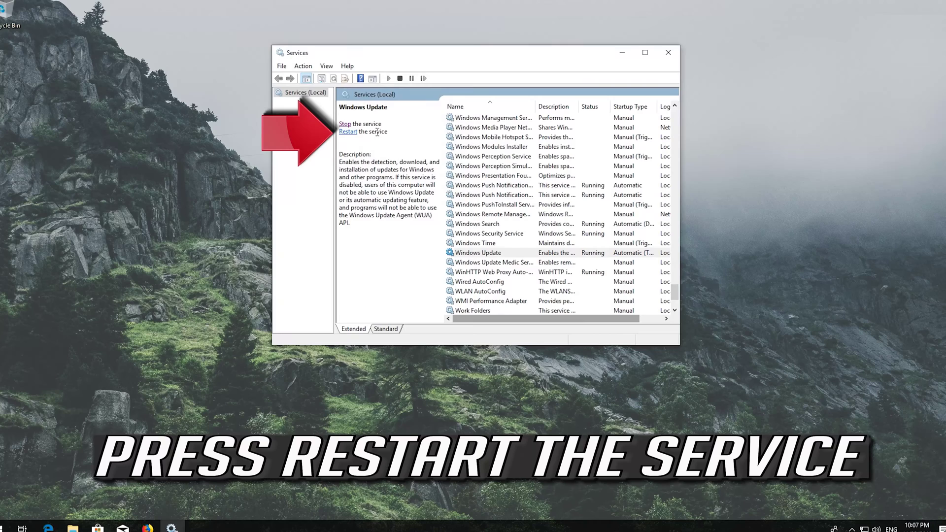
click(350, 132)
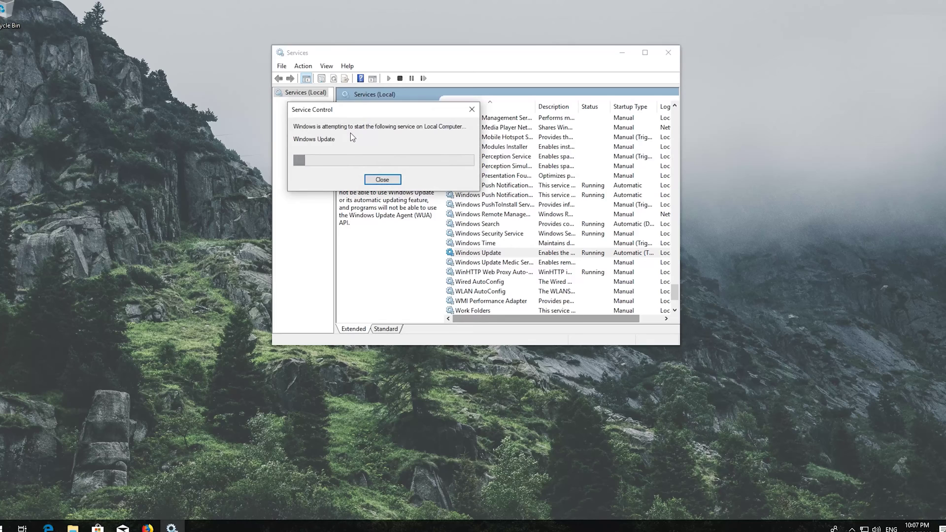
click(678, 54)
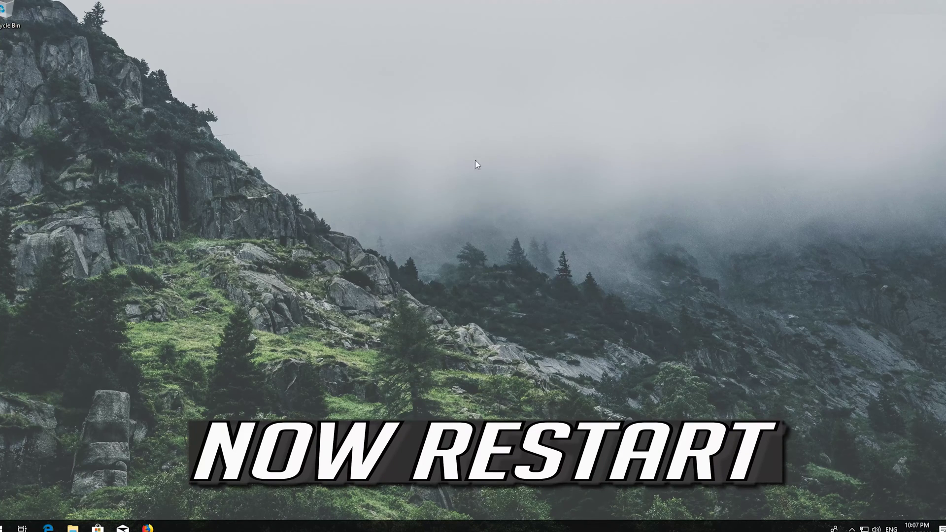
Launch Windows Settings from the Start menu's left rail.
click(9, 525)
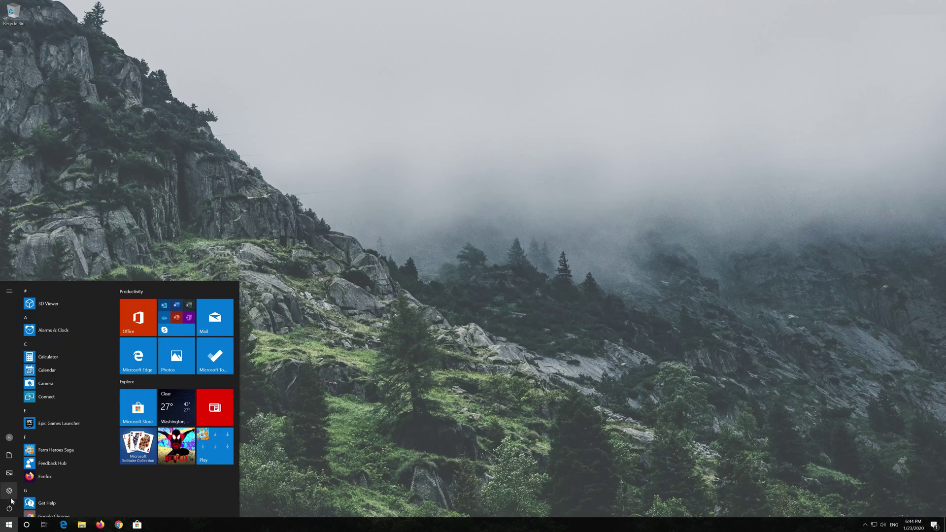
mouse_move(10, 493)
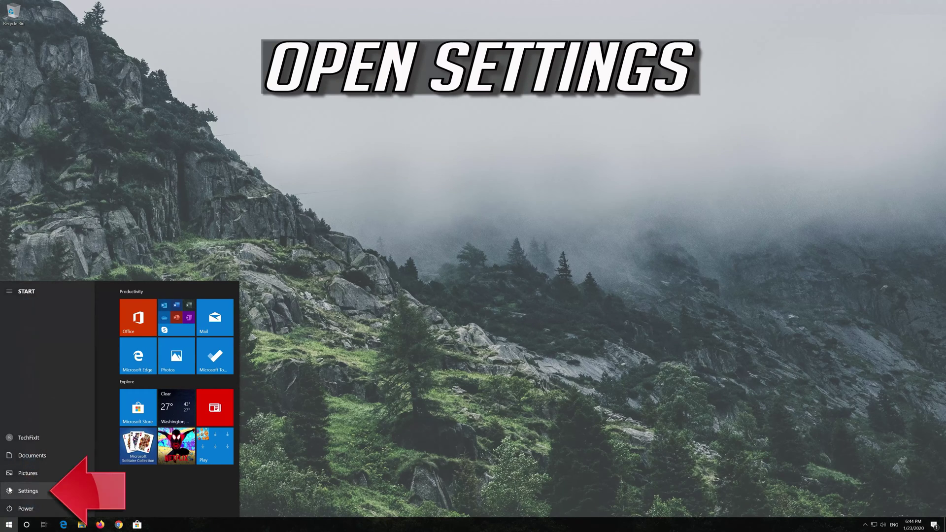
click(35, 492)
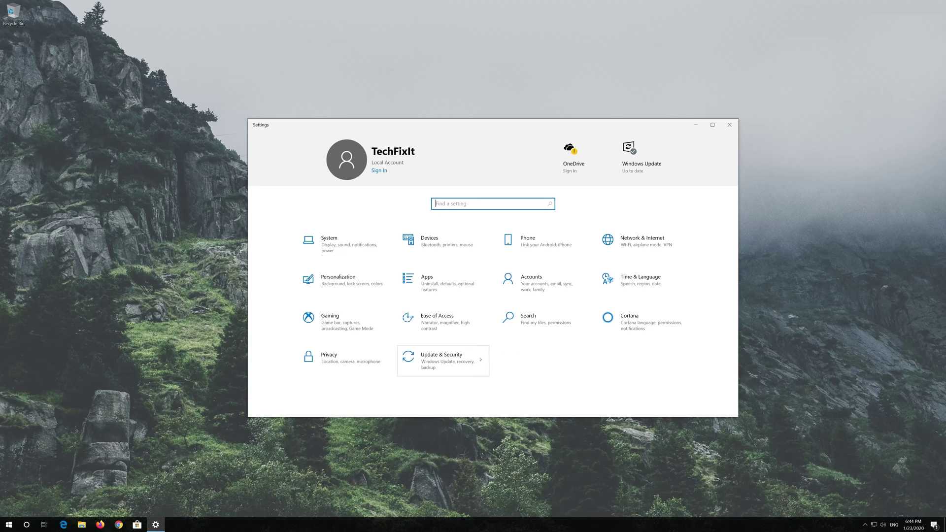
Run the Windows Update troubleshooter from Update & Security > Troubleshoot and bring it forward.
click(462, 361)
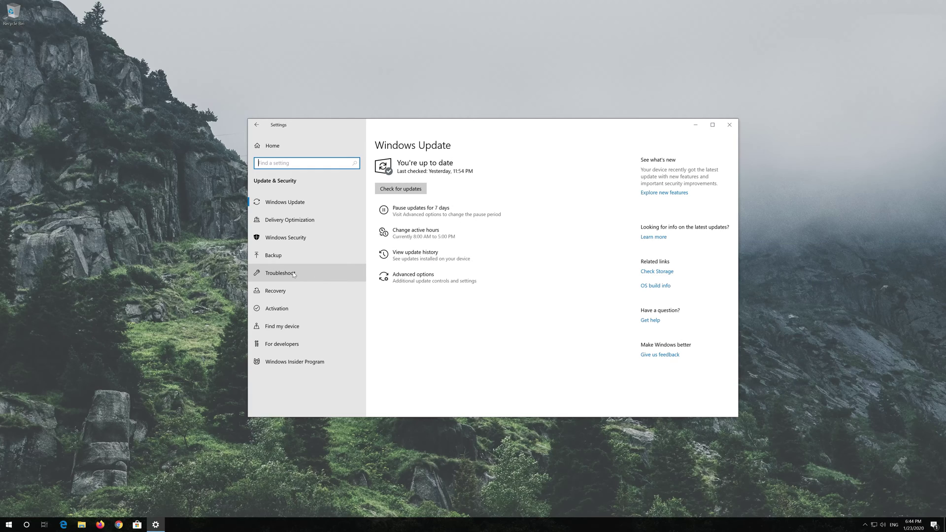
click(293, 275)
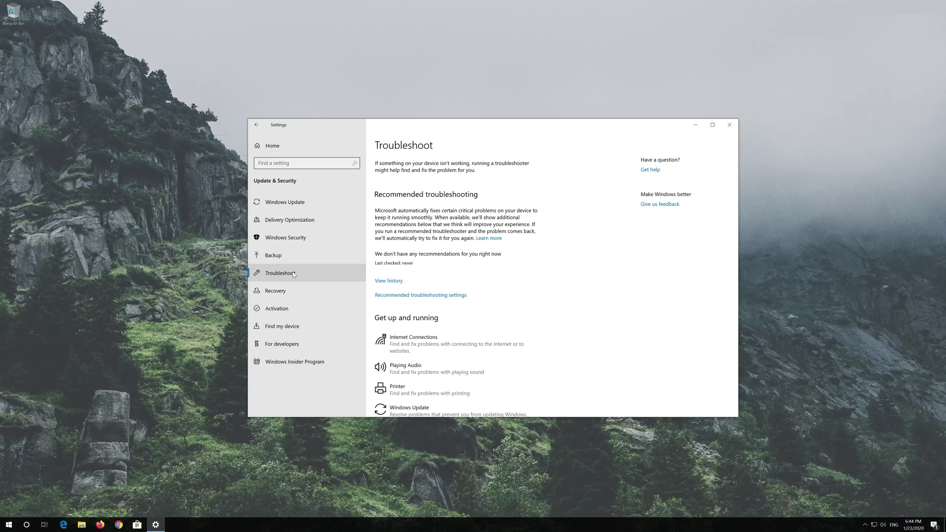
scroll(448, 299, down, 3)
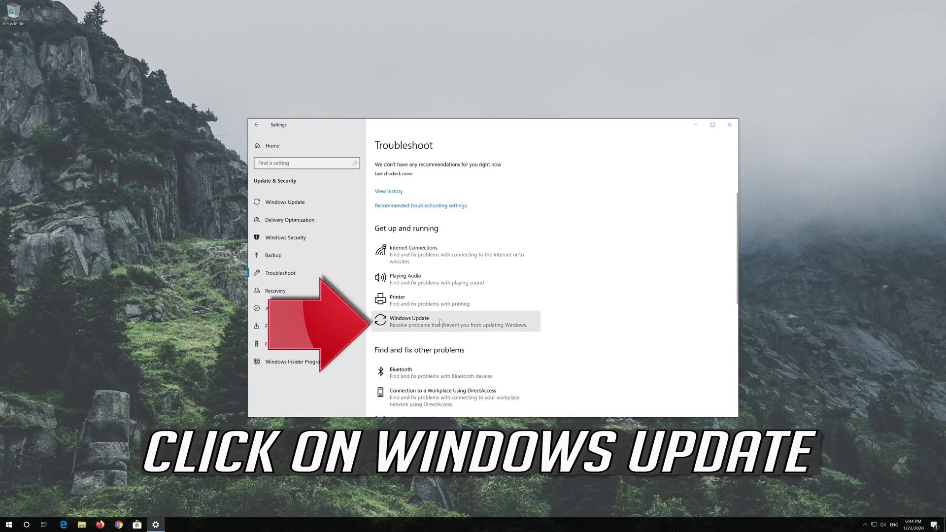
click(415, 325)
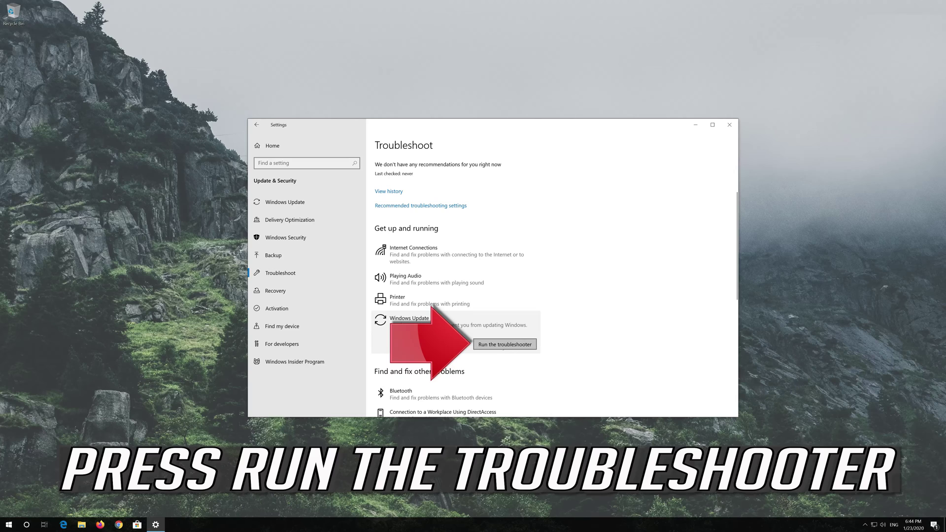
click(493, 348)
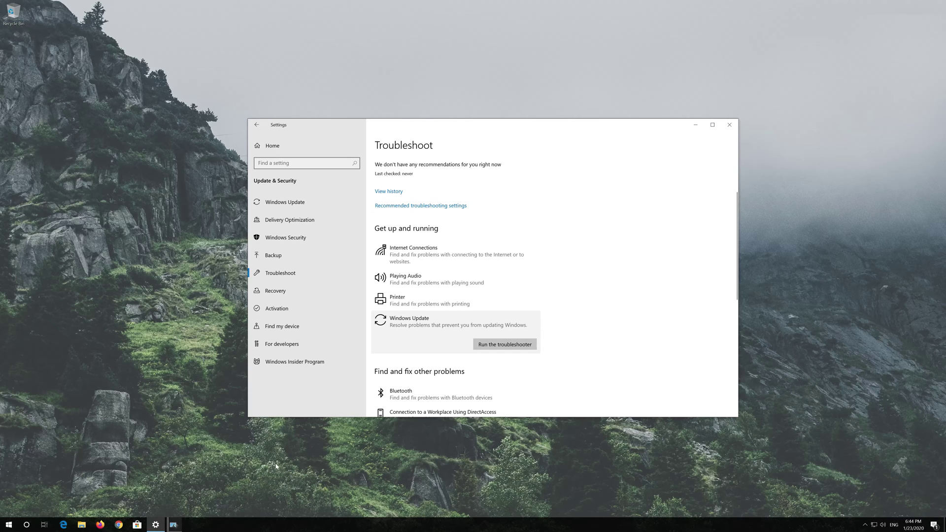
click(176, 526)
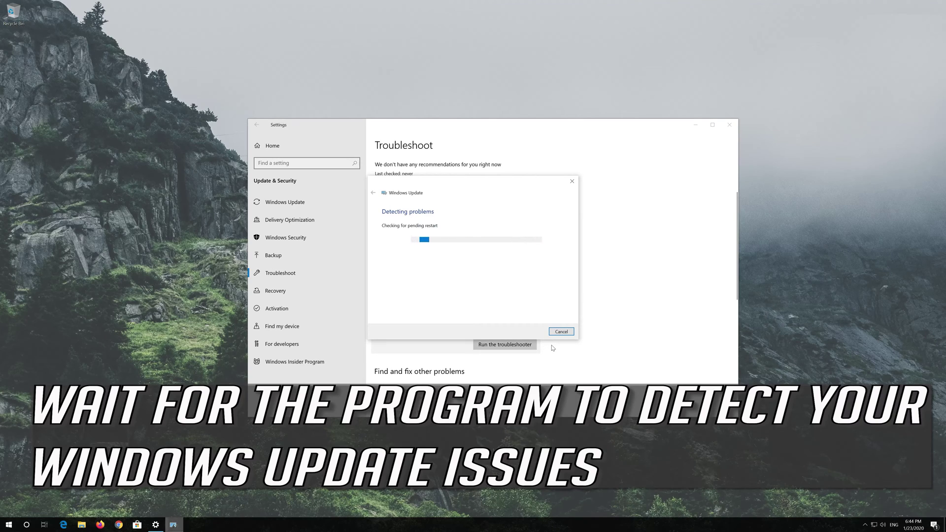
Close the Settings window while the troubleshooter detects problems.
click(729, 124)
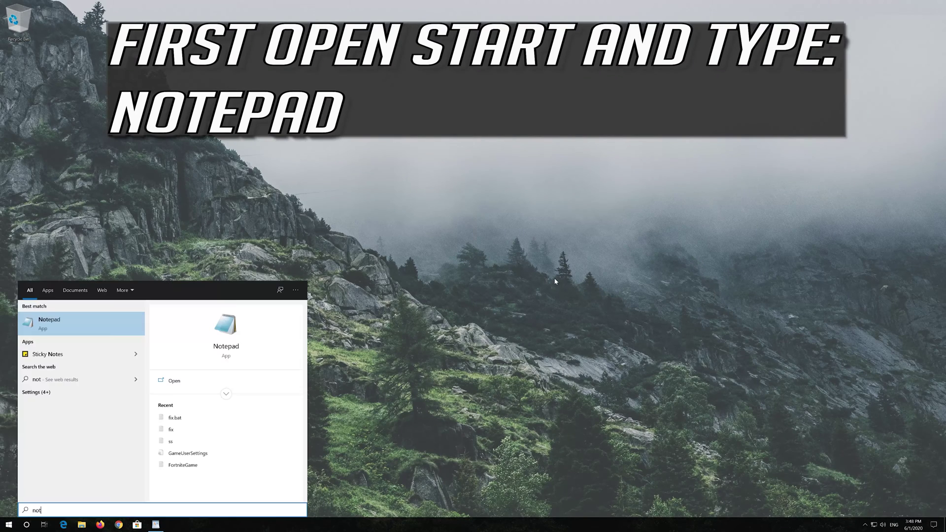
Search for 'notepad' and launch a blank Notepad document.
text(d)
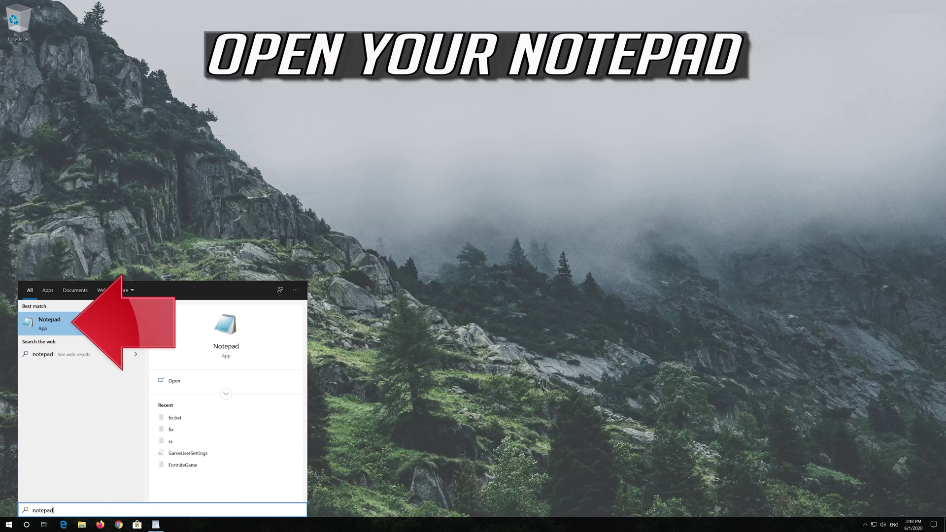
click(94, 322)
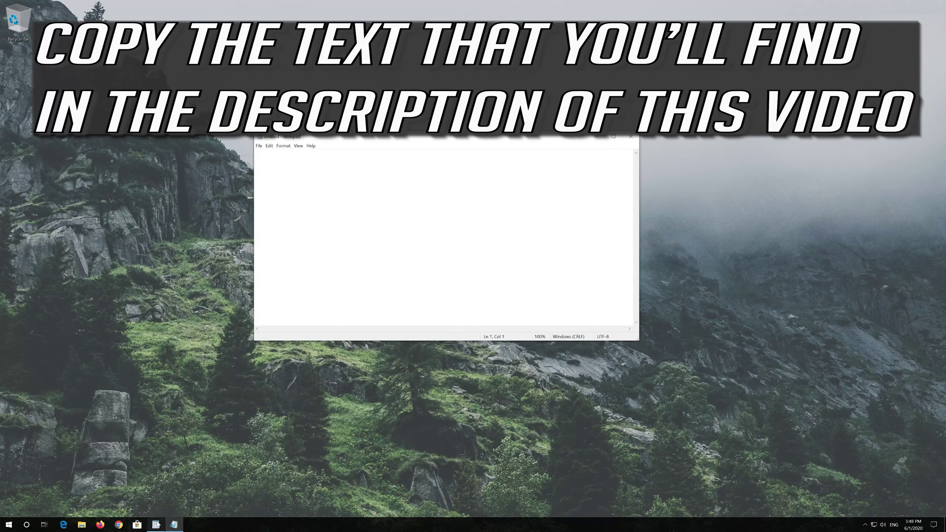
Copy the WordPad command list from net stop bits through net start cryptsvc.
click(173, 524)
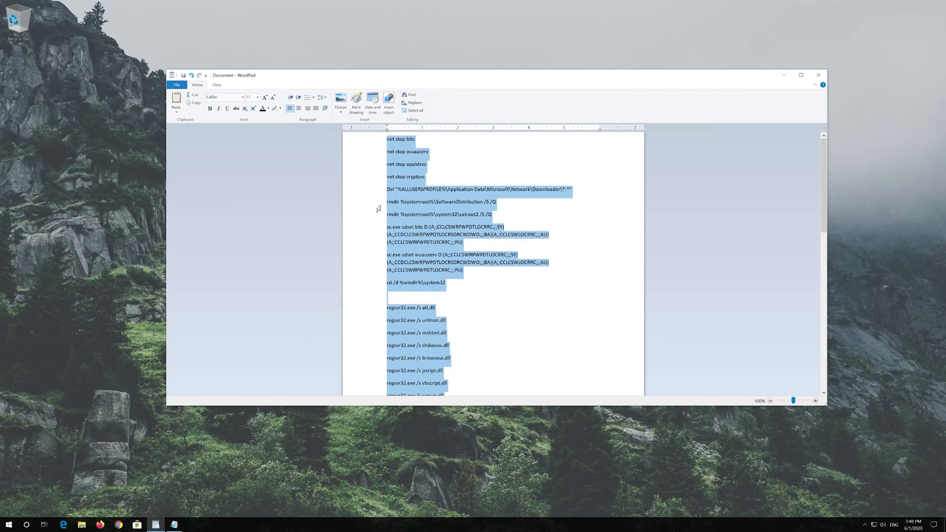
click(389, 141)
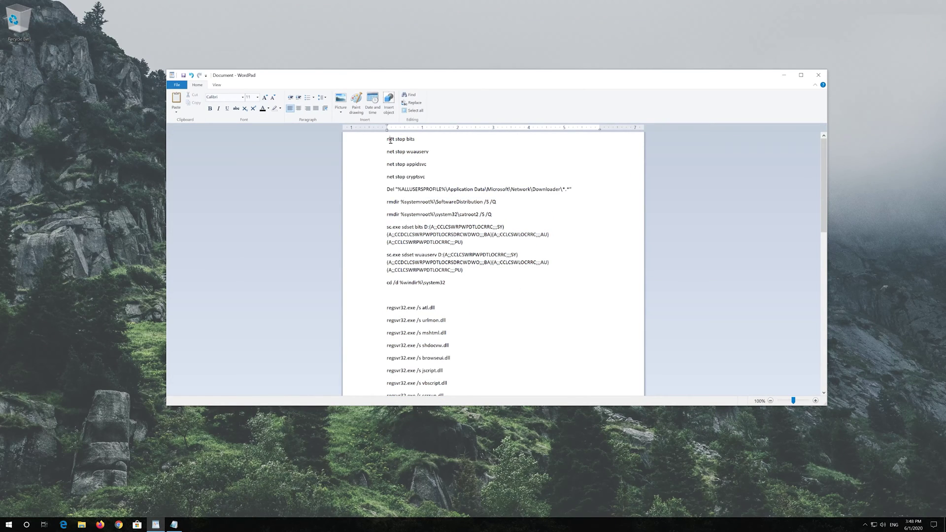
drag(387, 139, 495, 399)
scroll(495, 331, up, 1)
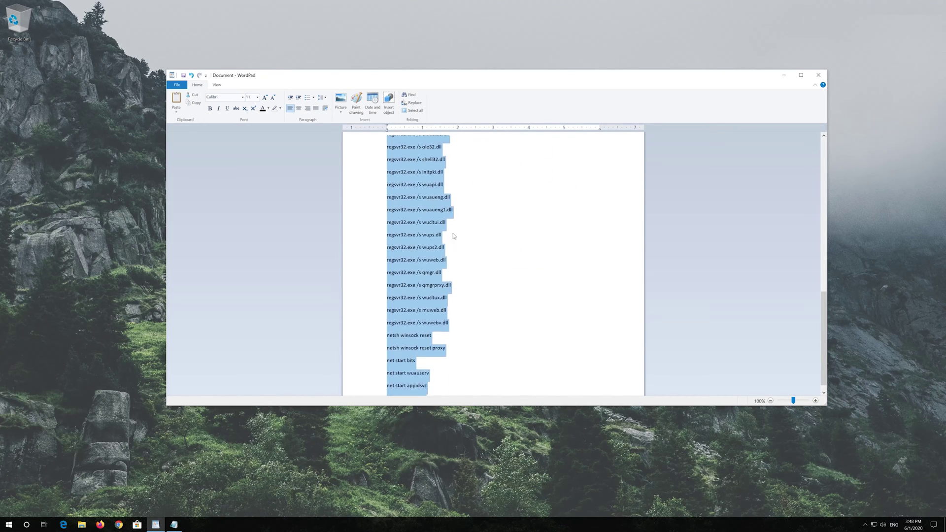
right_click(433, 220)
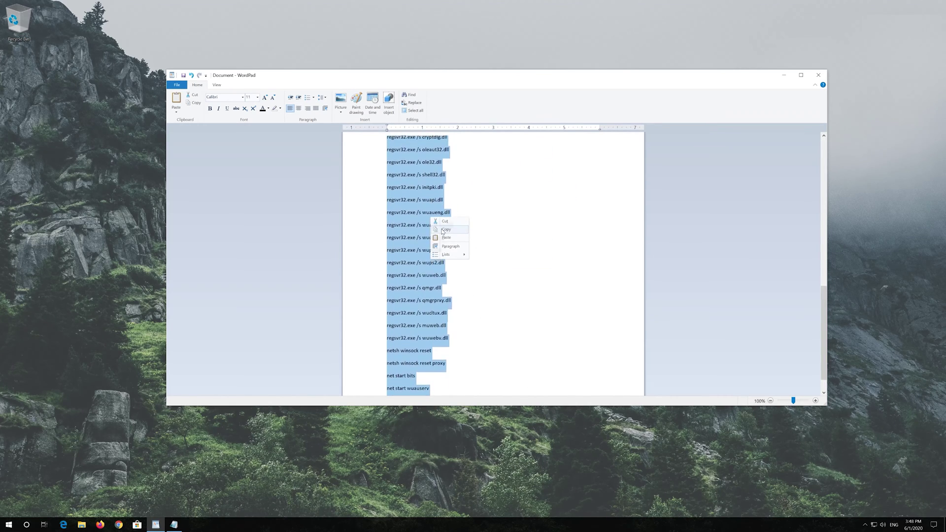
scroll(493, 261, up, 1)
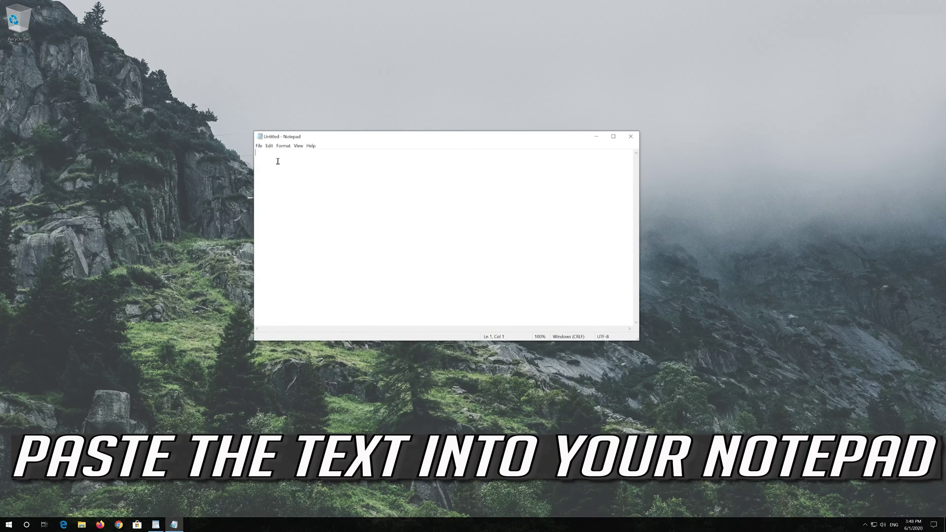
Paste the net stop, regsvr32 and netsh commands into Notepad and bring up Save As.
click(269, 146)
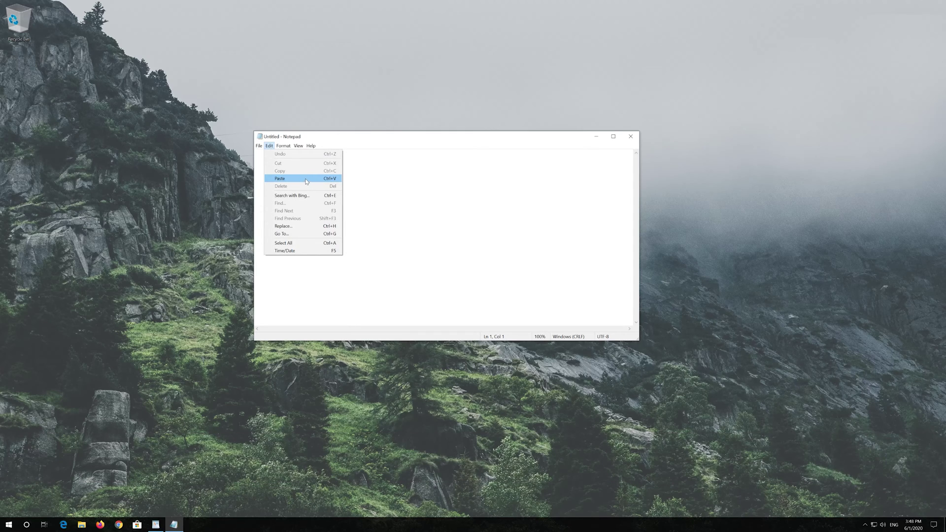
click(306, 179)
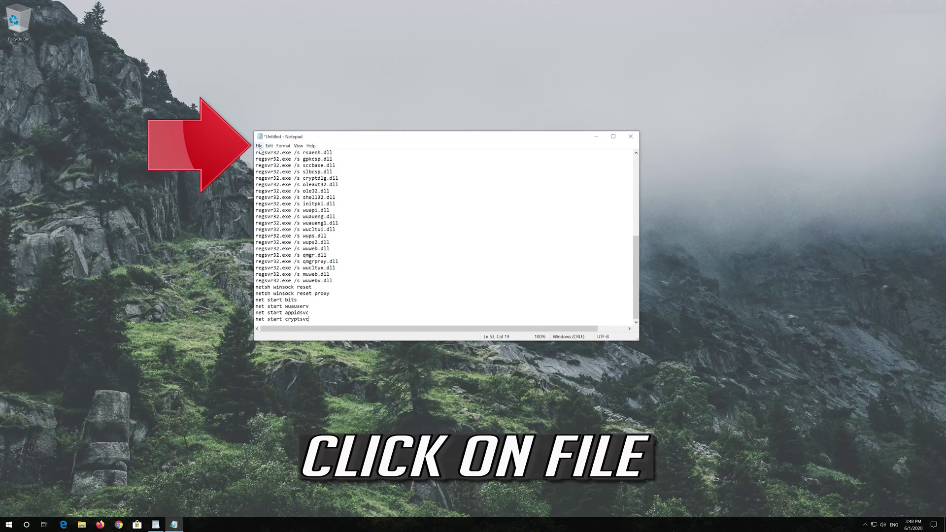
click(259, 147)
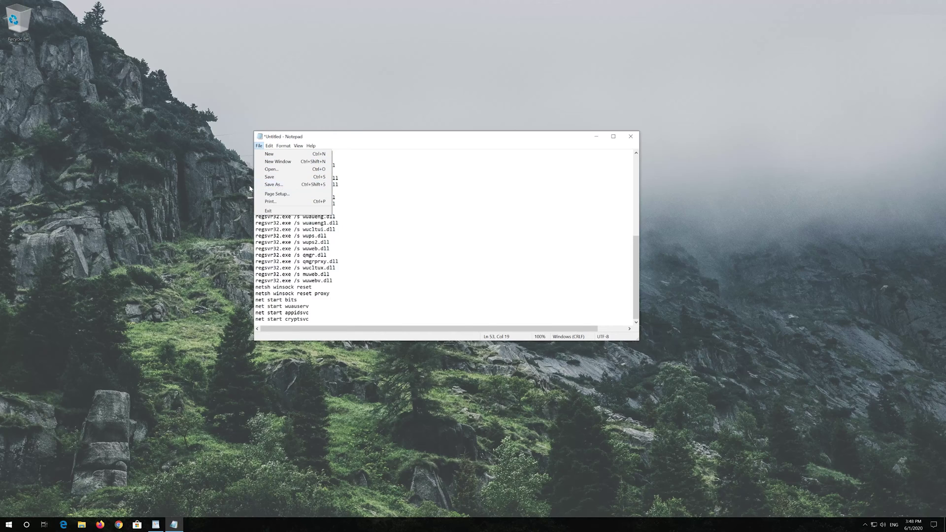
click(275, 185)
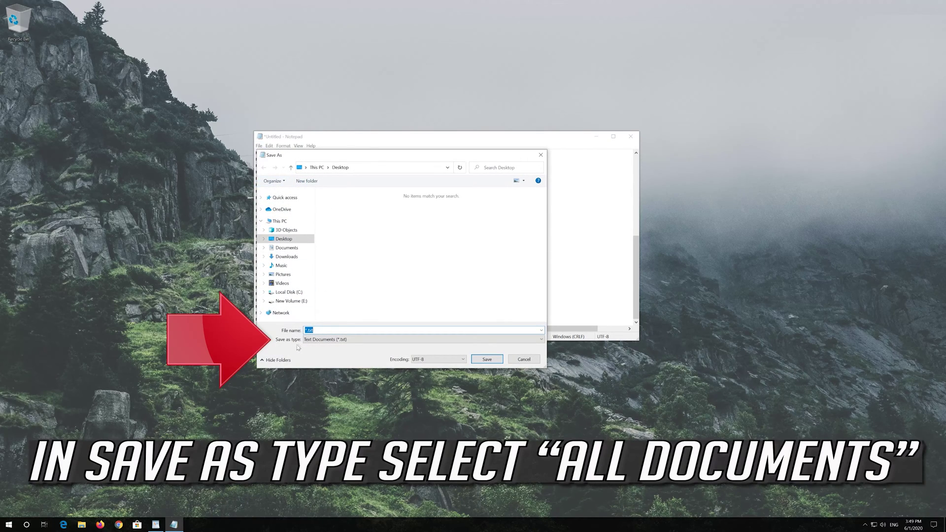
Save the script to the Desktop as fix.bat, with Save as type set to All Files.
click(321, 340)
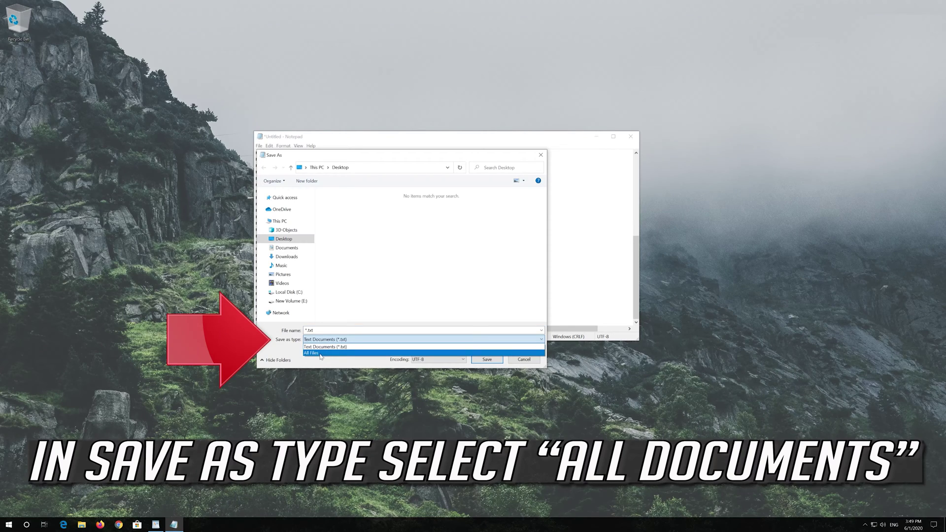
click(320, 353)
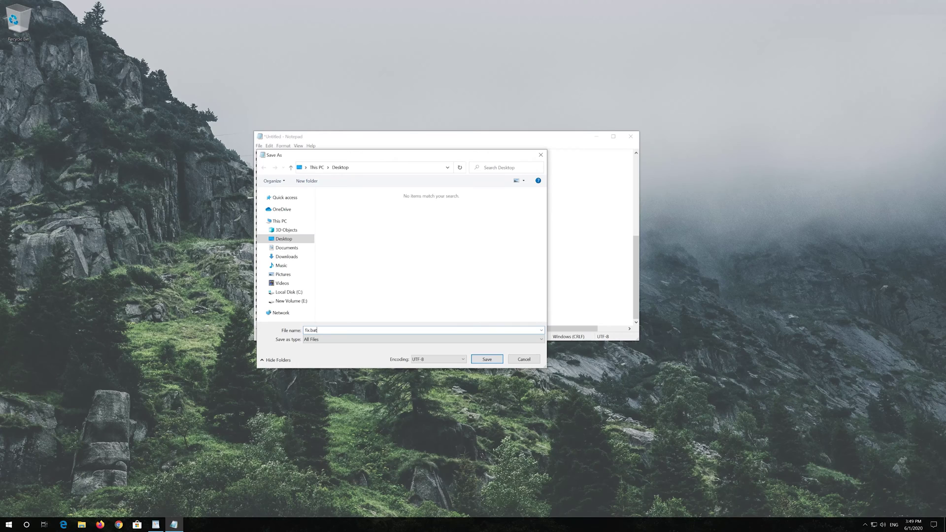
click(487, 359)
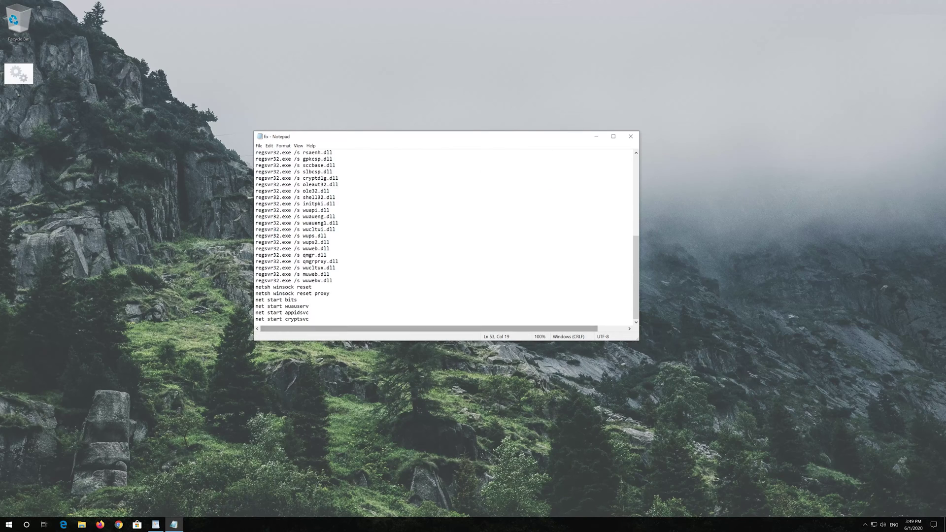
Close Notepad and run fix.bat as administrator, answering Y to delete the downloader files.
click(633, 137)
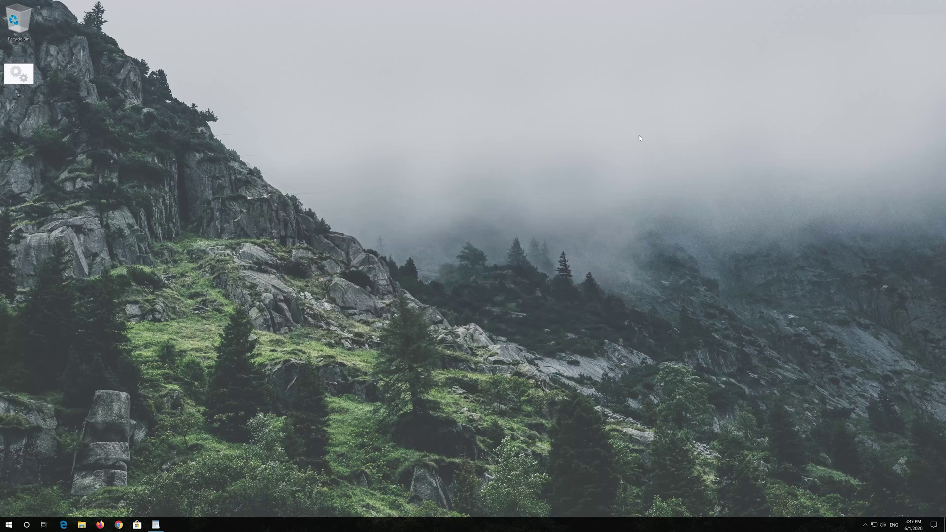
right_click(10, 75)
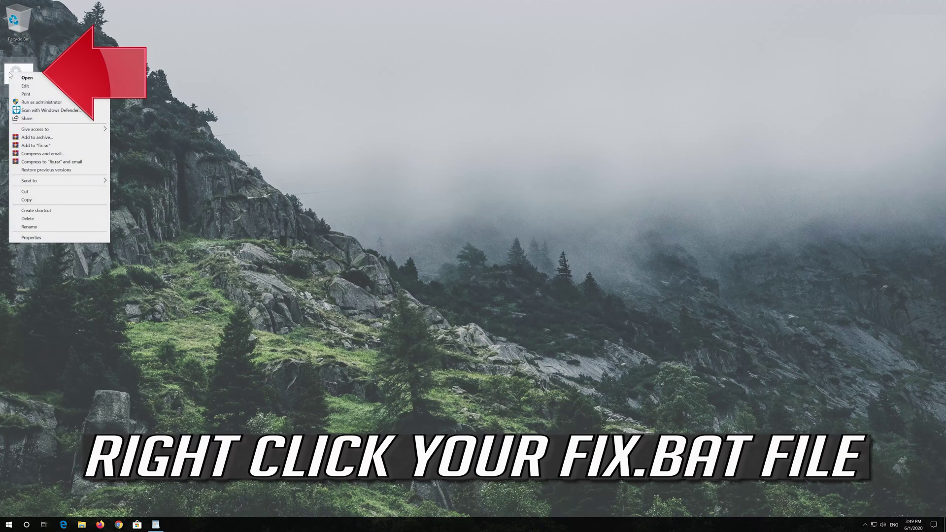
click(55, 104)
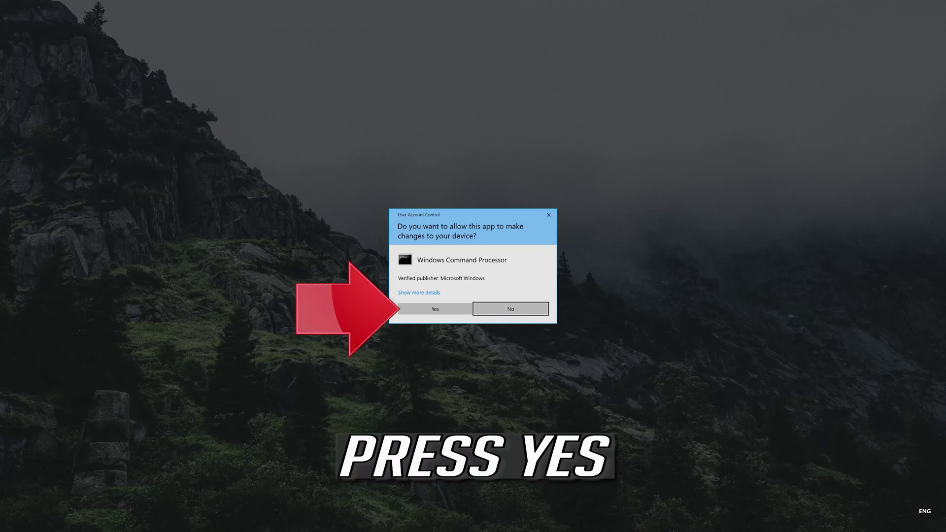
click(441, 311)
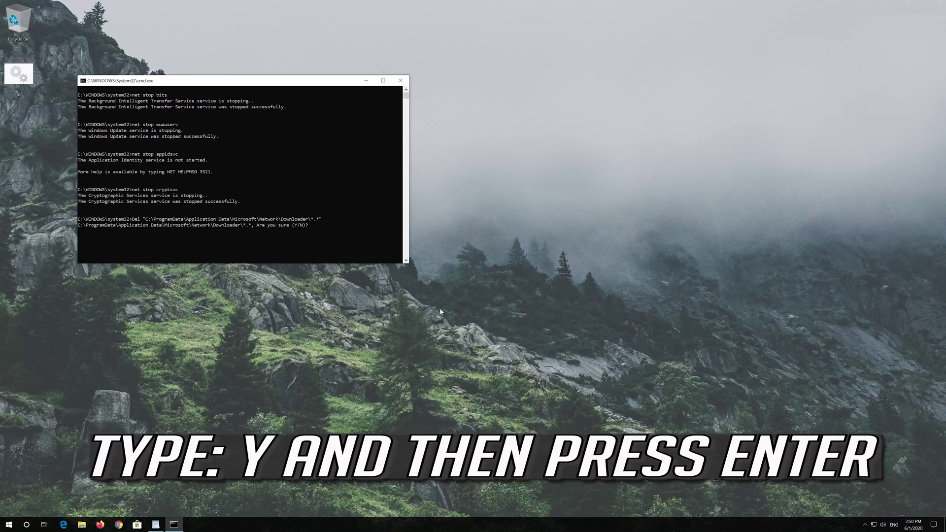
text(Y)
key(Return)
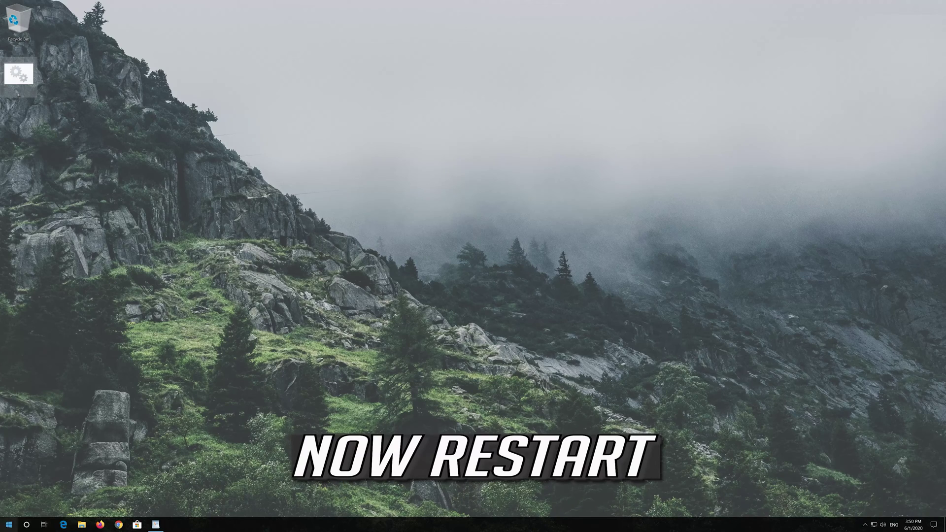
Restart the computer from the Start menu's power options.
click(2, 519)
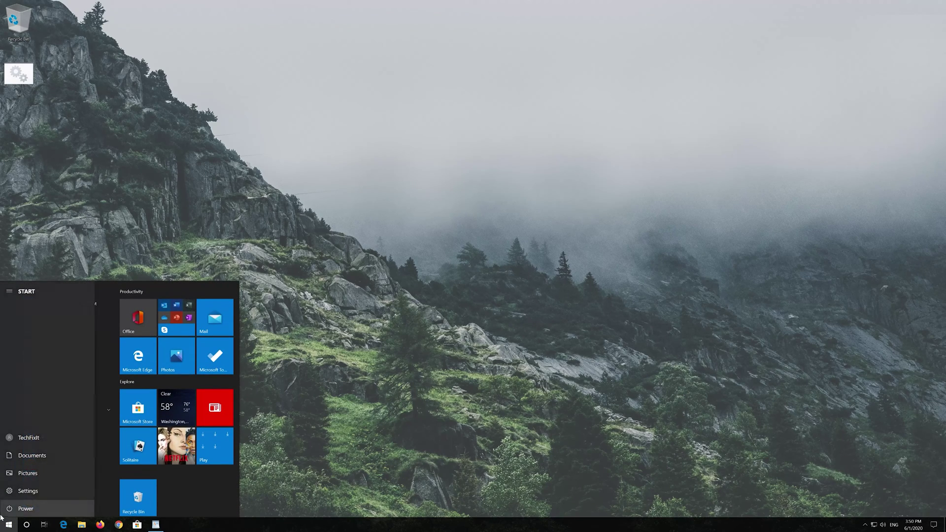
click(14, 507)
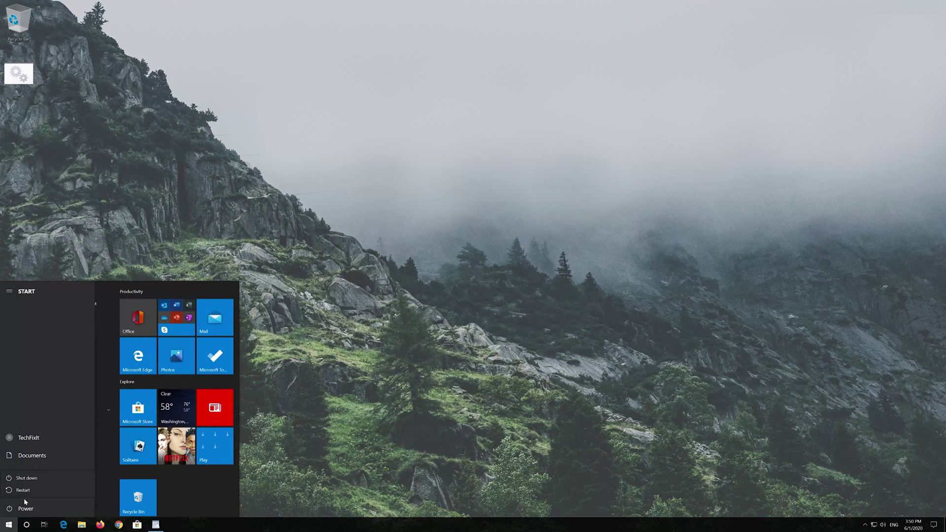
click(28, 492)
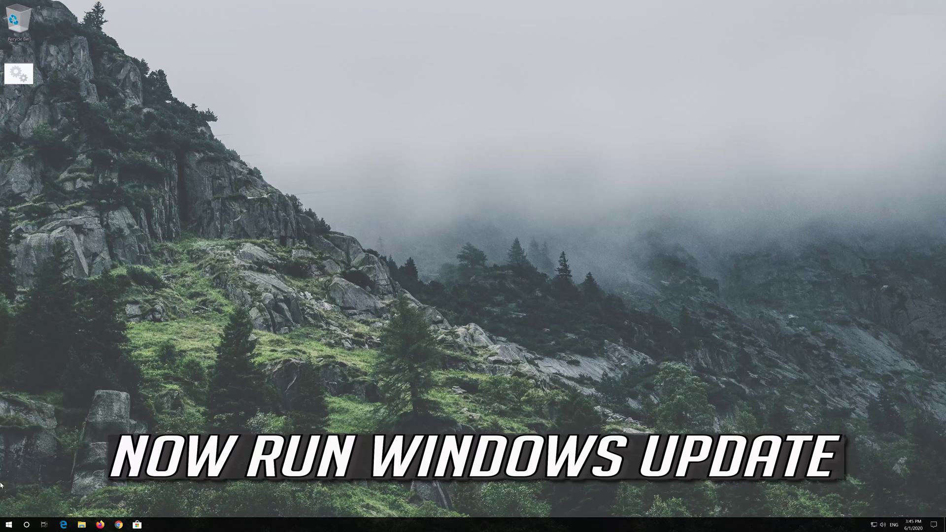
After the reboot, open Settings > Update & Security, which reports the PC is up to date.
click(1, 526)
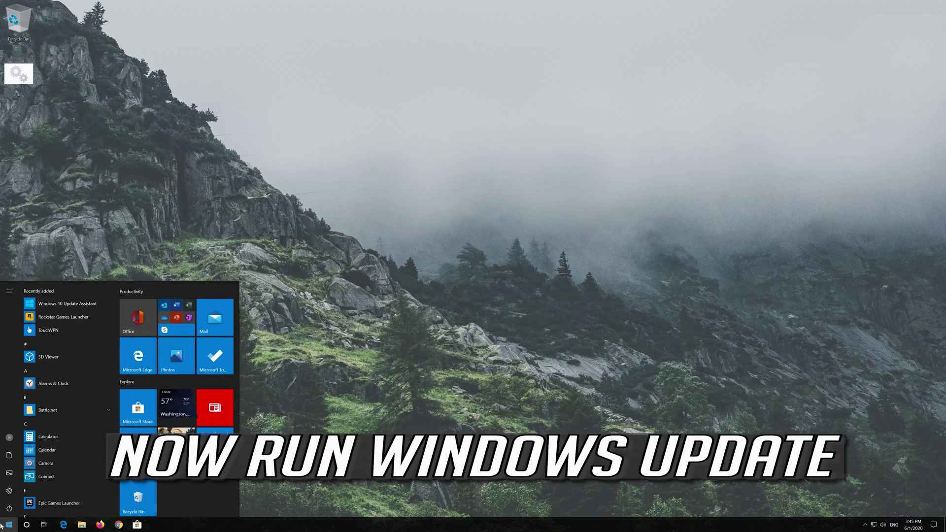
click(15, 490)
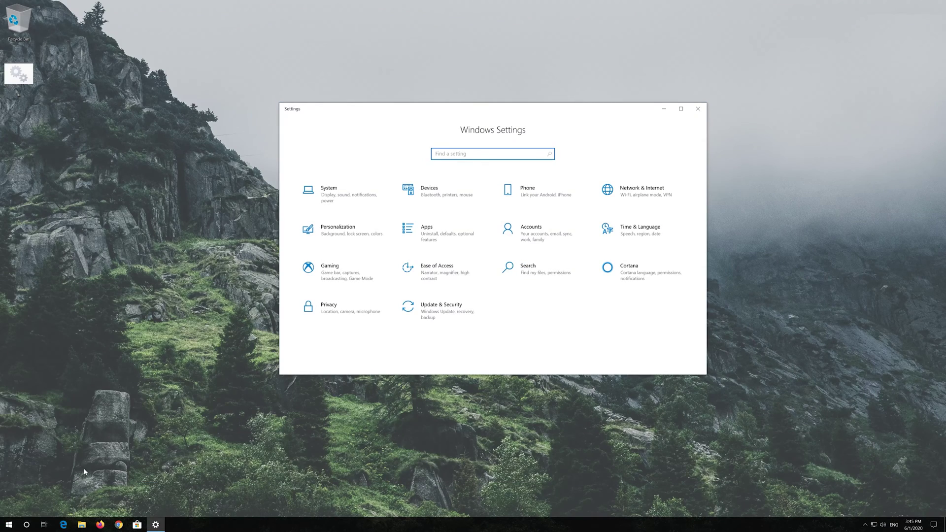
click(418, 321)
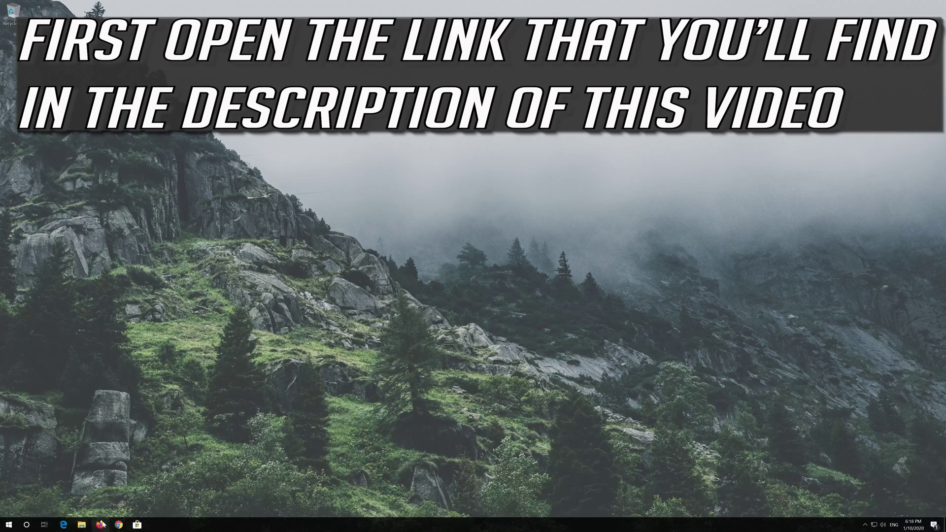
click(119, 525)
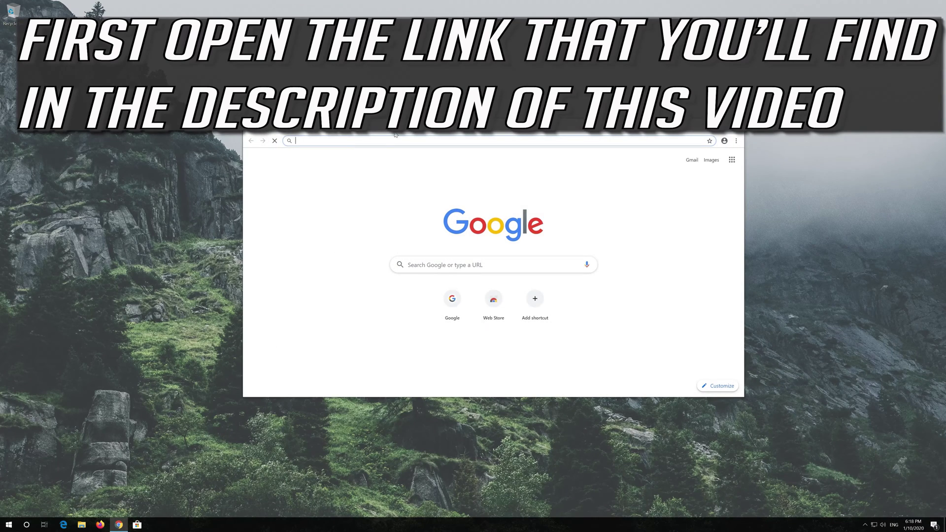
Load Microsoft's Windows 10 download page, download the Media Creation Tool, and close the browser.
text(https://www.microsoft.com/en-us/software-download/windows10)
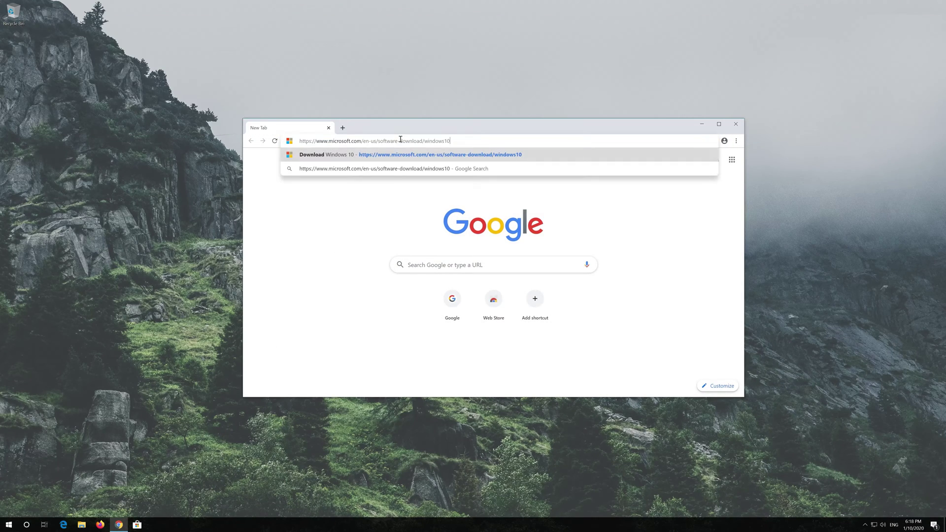
key(Return)
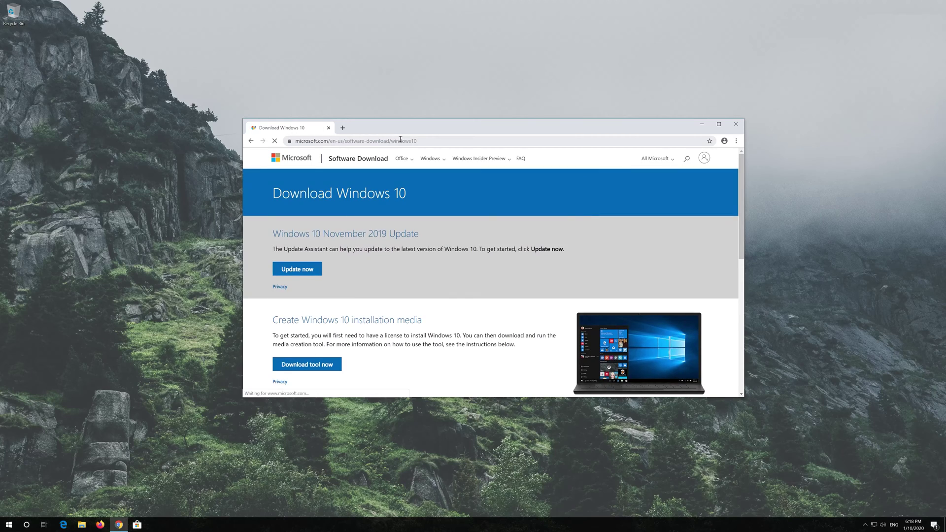
scroll(458, 290, down, 1)
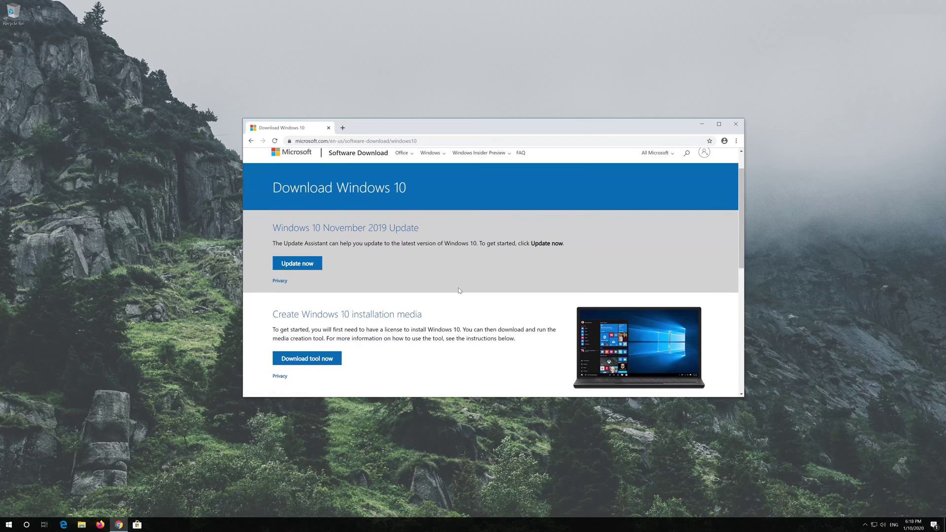
click(325, 359)
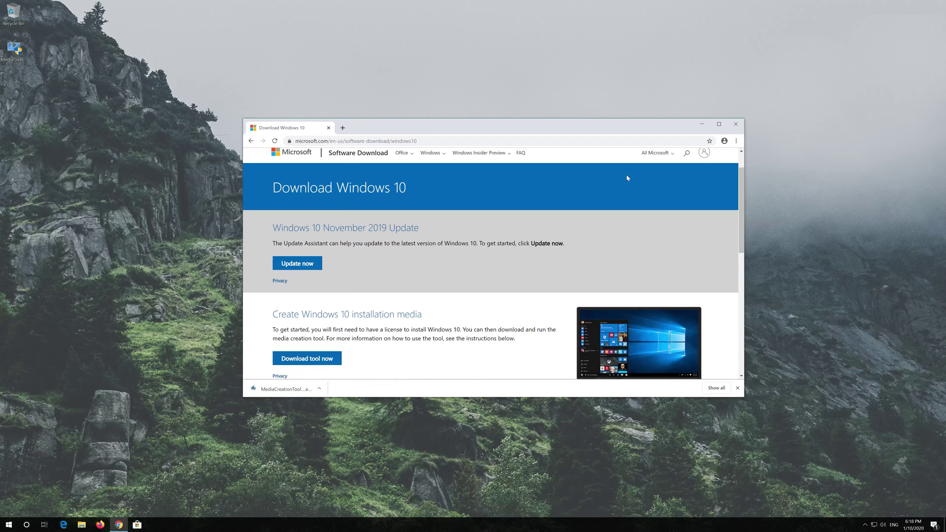
click(736, 125)
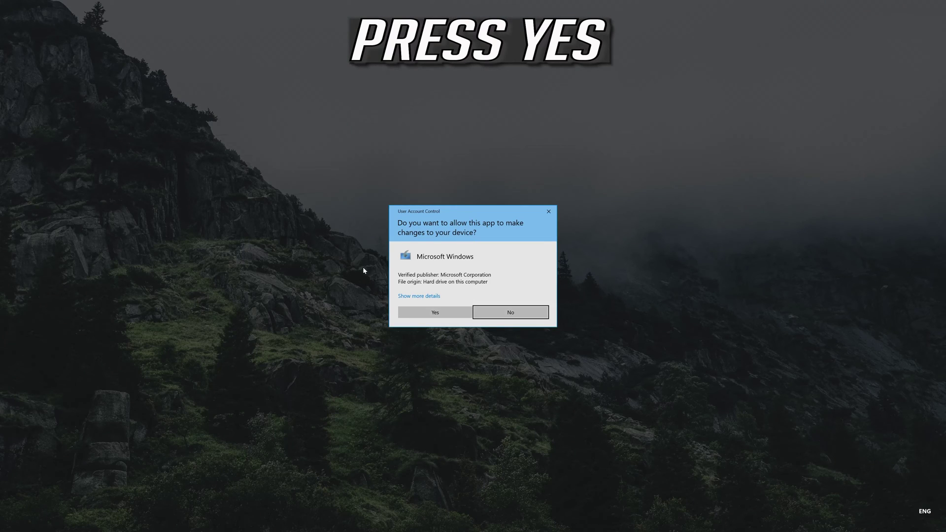
Approve the tool, accept both licences, choose 'Upgrade this PC now' and start the Windows 10 install.
click(433, 316)
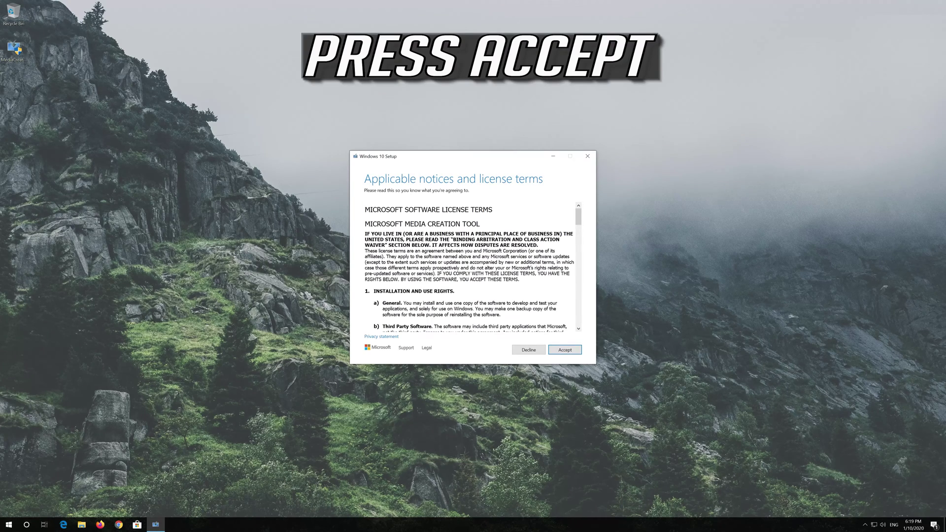
click(577, 349)
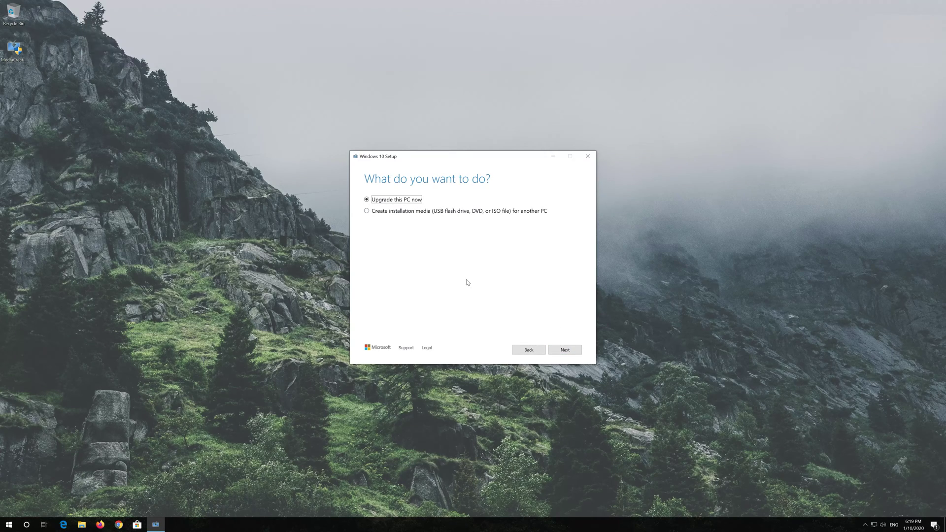
click(562, 353)
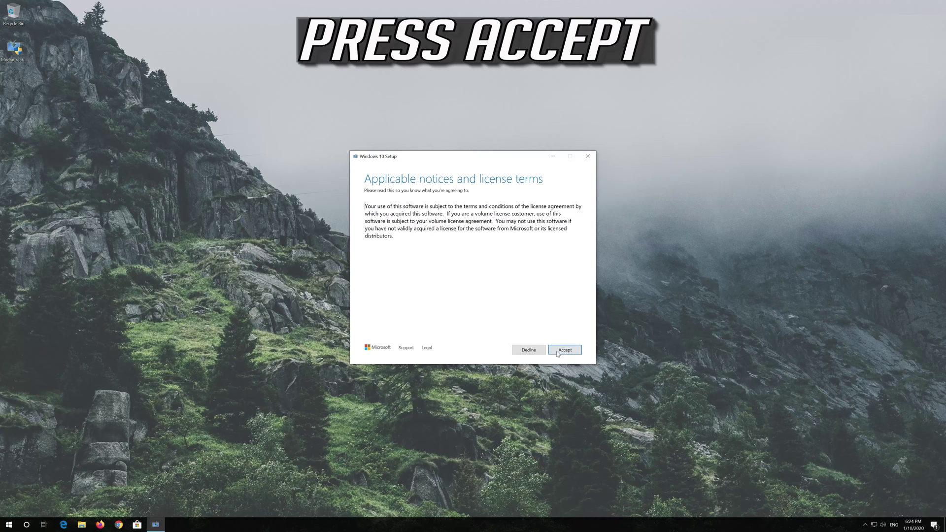
click(570, 349)
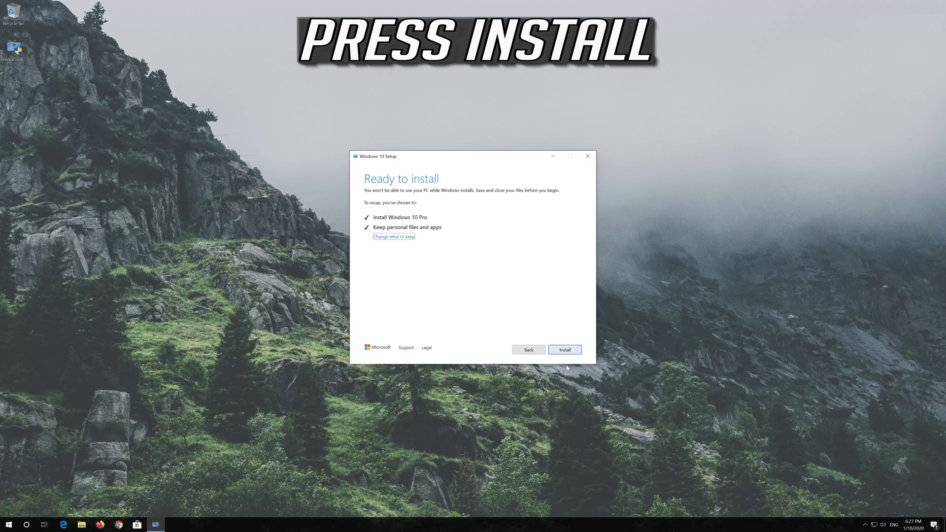
click(564, 350)
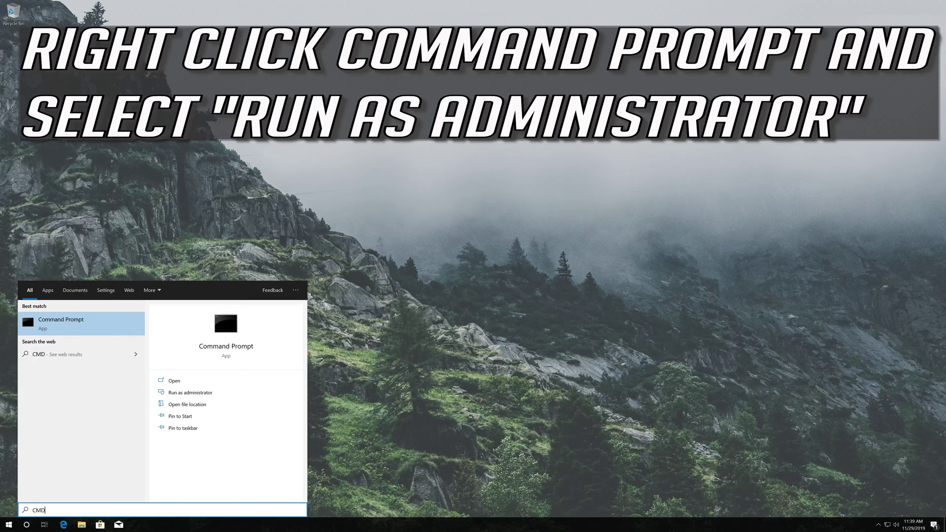
Launch the Command Prompt search result as administrator and approve the UAC prompt.
right_click(107, 327)
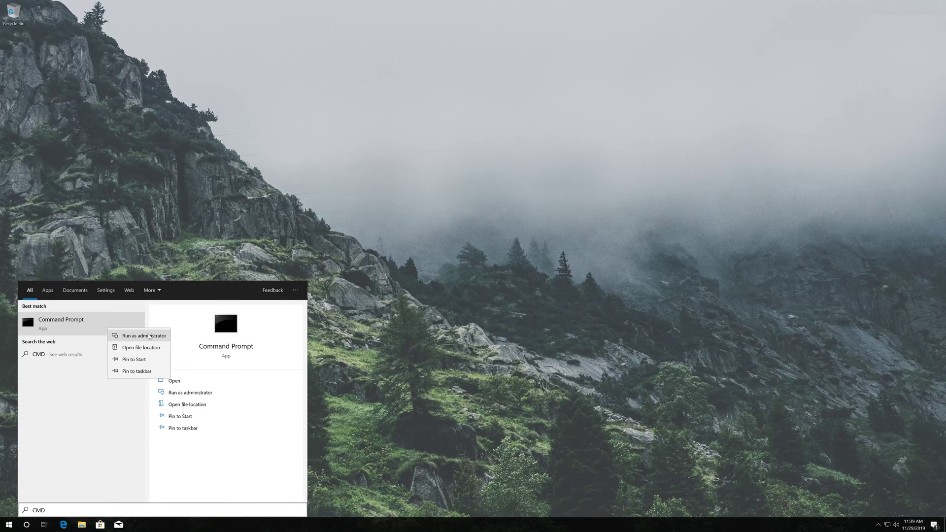
click(148, 336)
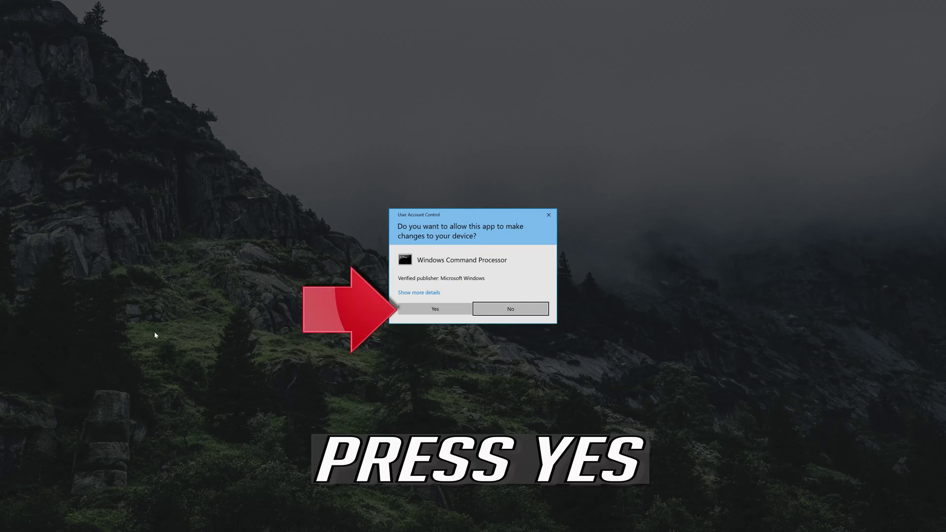
click(438, 314)
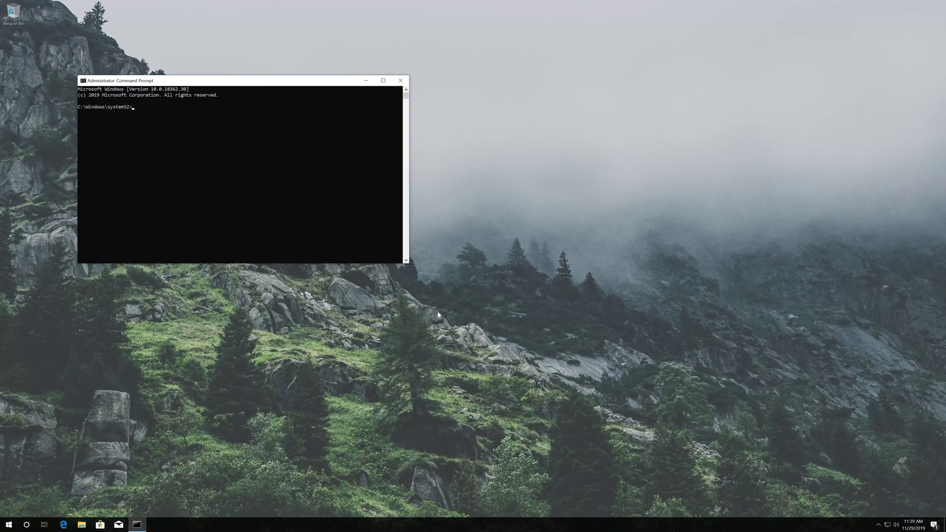
Stop the wuauserv, bits and cryptsvc services with net stop commands.
drag(284, 86, 510, 161)
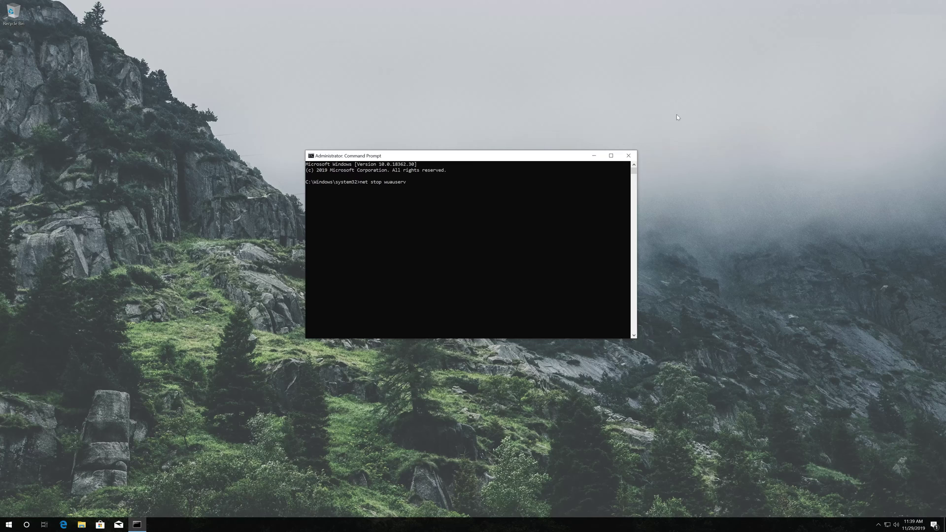
key(Return)
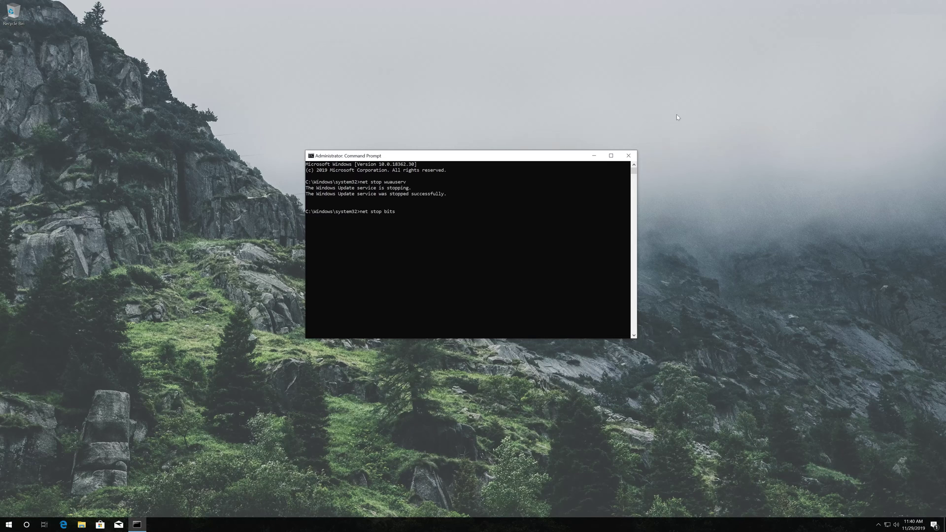
key(Return)
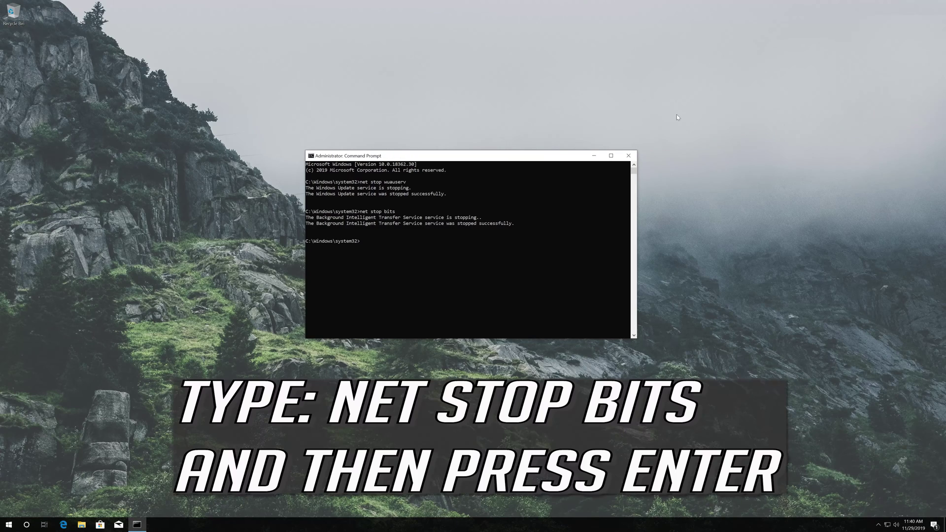
text(net stop cryptsvc)
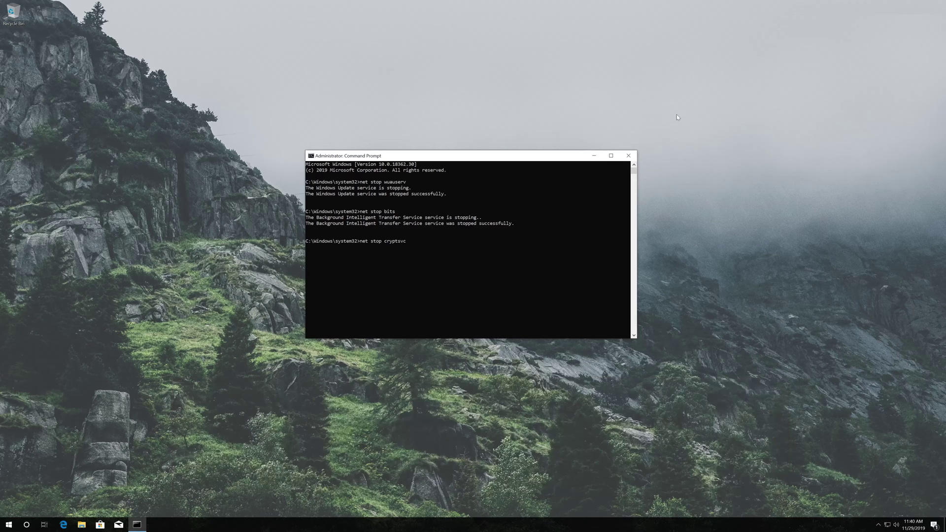
key(Return)
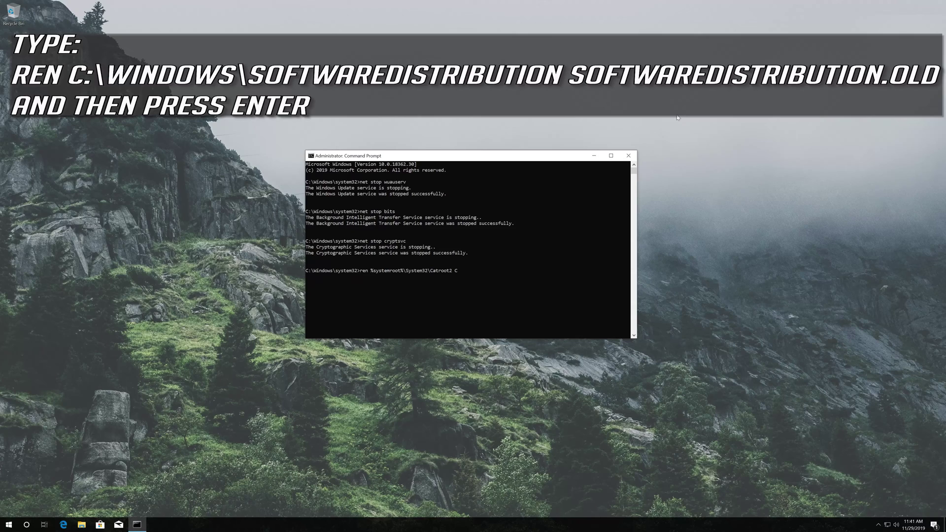
Rename Catroot2 to Catroot2.old, then type the SoftwareDistribution to SoftwareDistribution.old rename.
text(oot2.)
text(old)
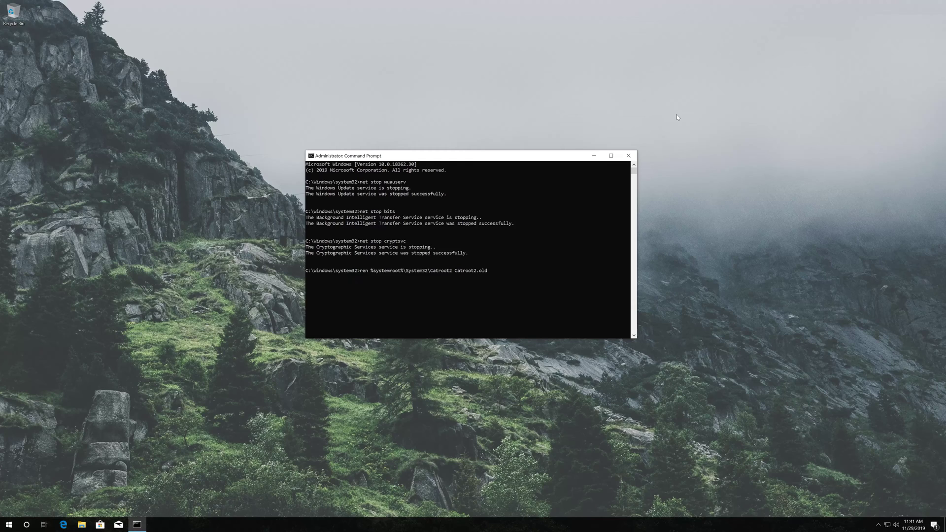
key(Return)
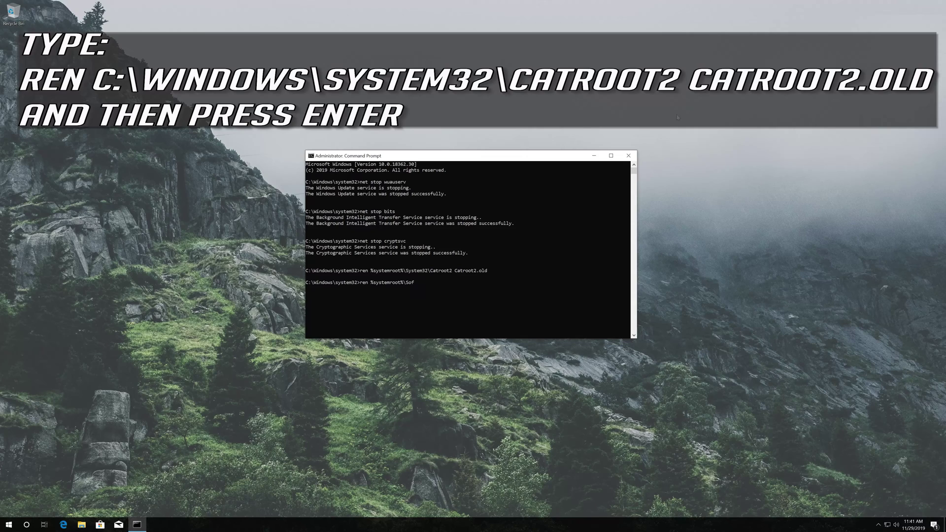
text(are)
text(reDistribution.old)
Run the SoftwareDistribution rename and restart wuauserv with net start.
key(Return)
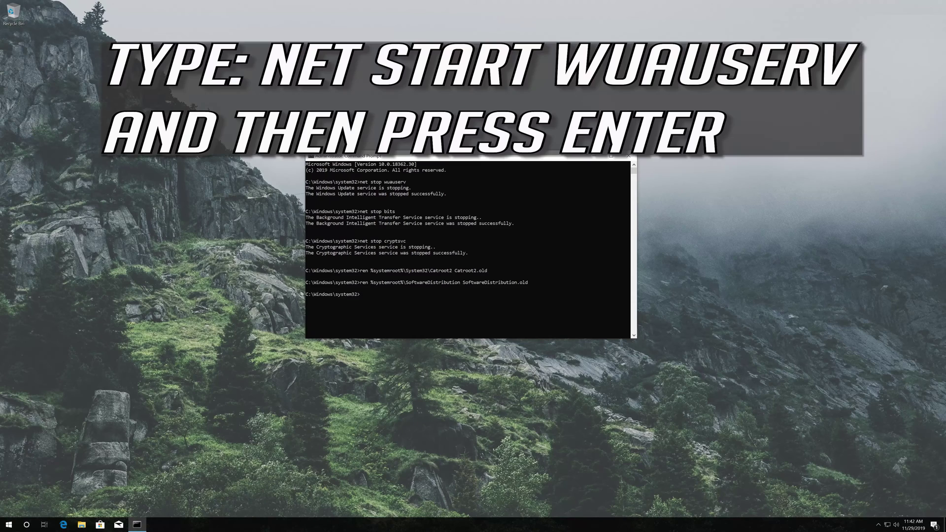
text(net start wuauserv)
key(Return)
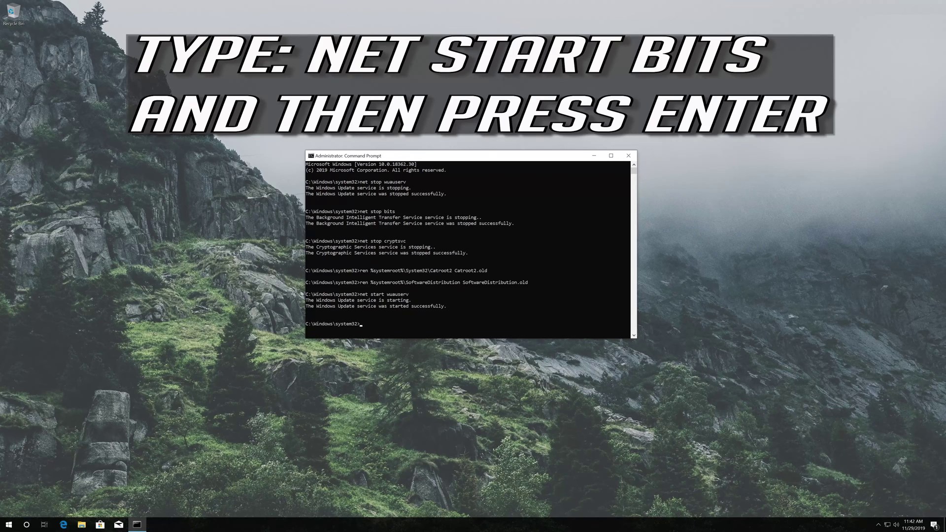
Restart bits and cryptsvc with net start, then exit Command Prompt.
text(net)
text(start bits)
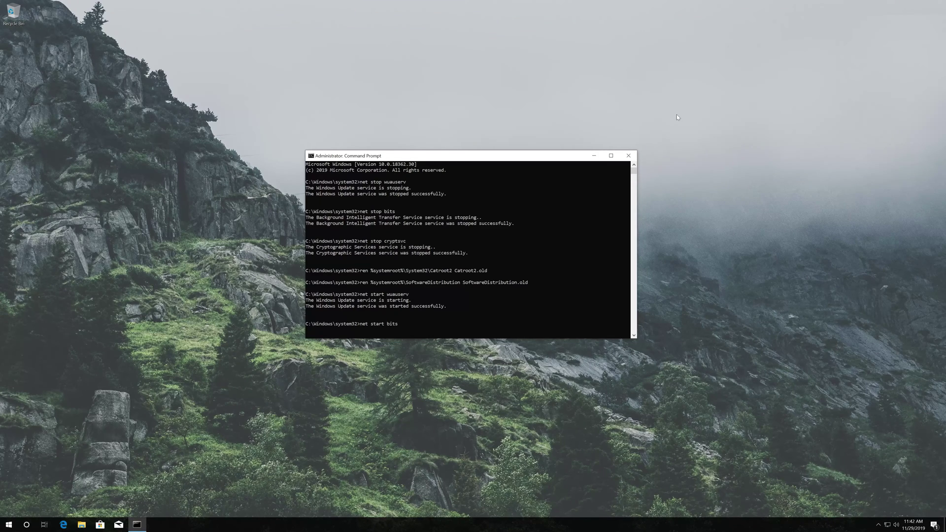
key(Return)
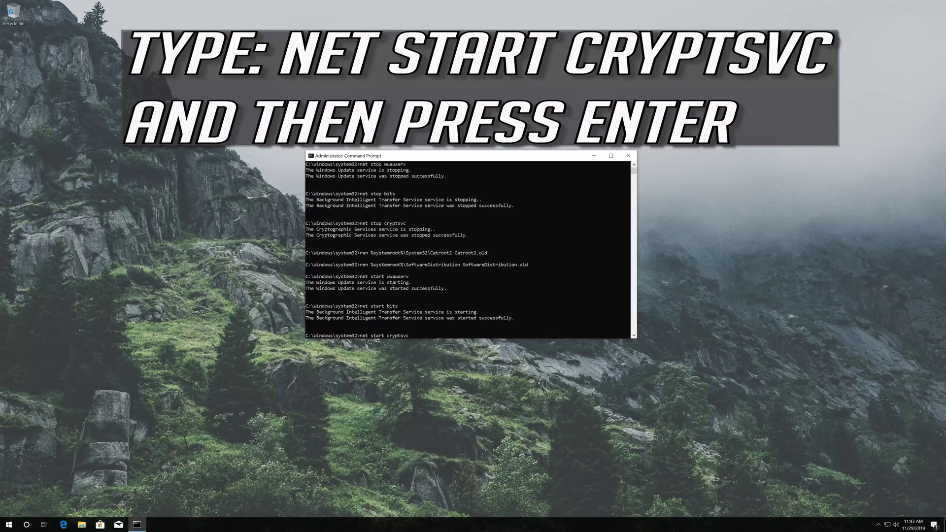
key(Return)
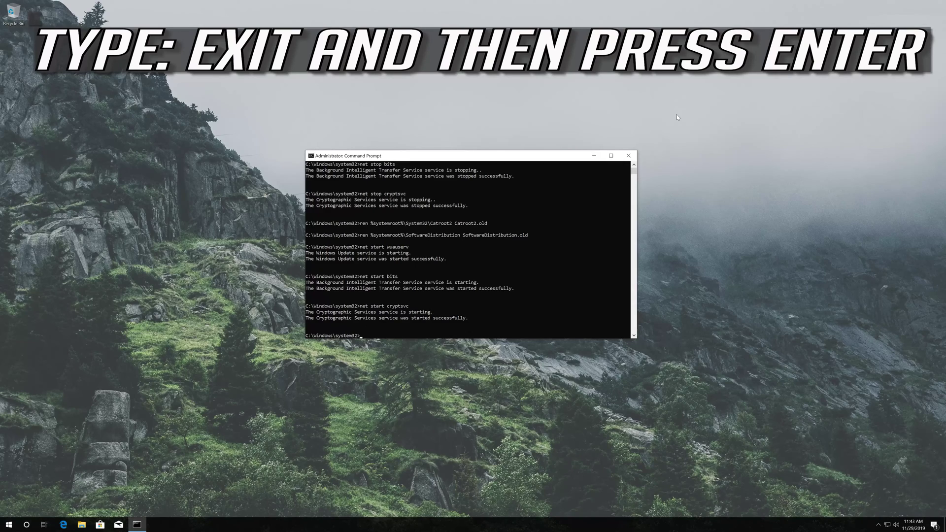
text(exit)
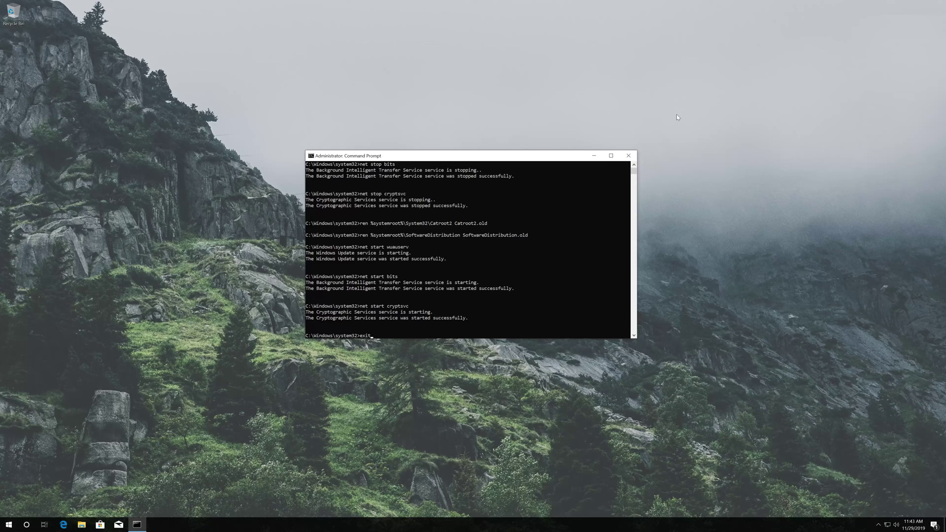
key(Return)
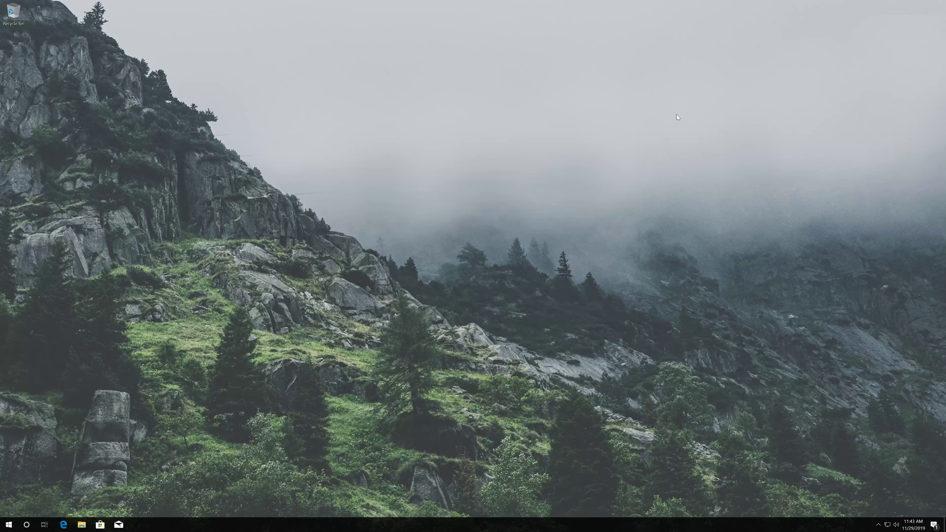